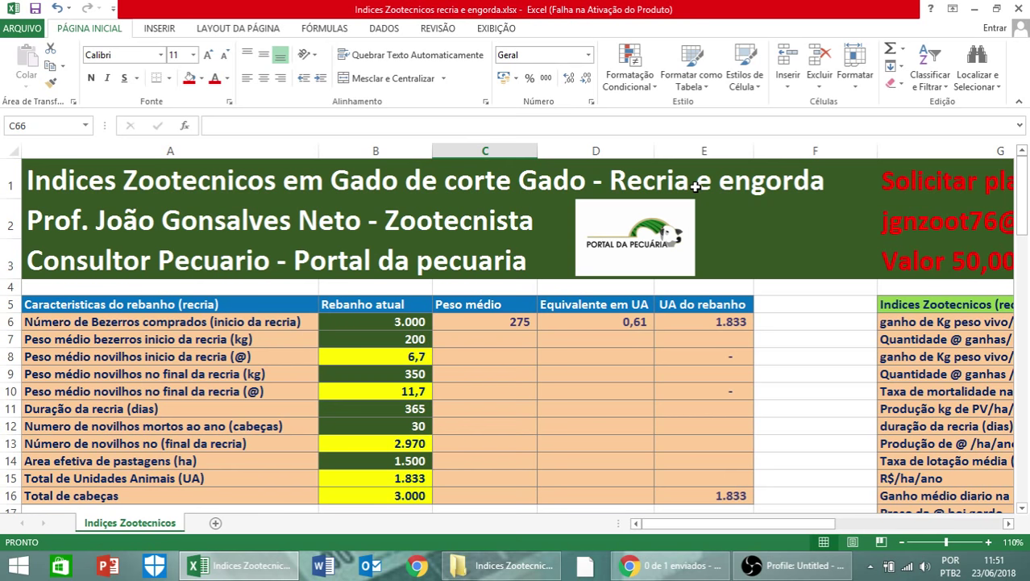
Look over the sheet header and the rearing (recria) herd characteristics and zootechnical index tables.
{"action": "left_click", "coordinate": [1009, 524]}
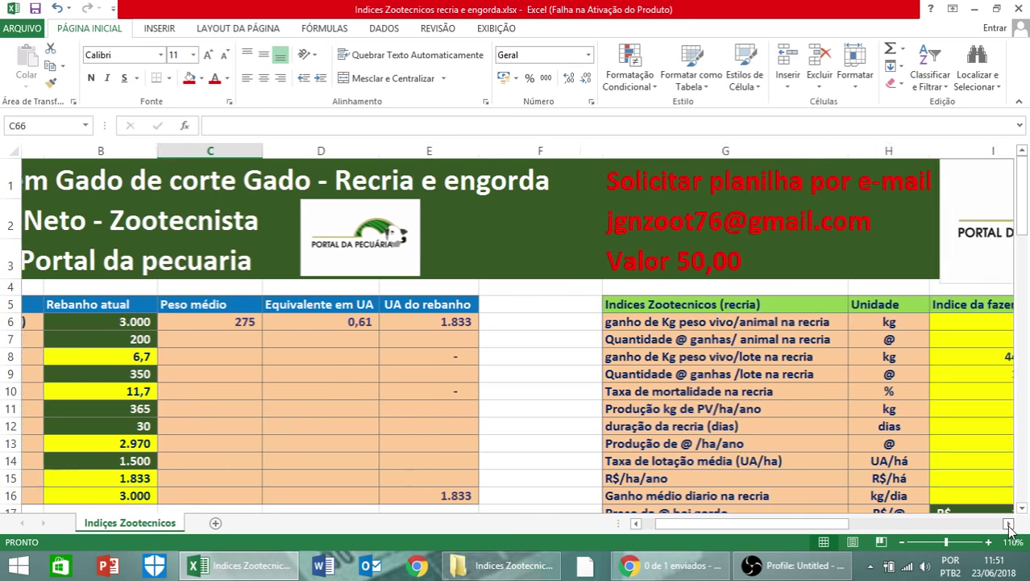
{"action": "left_click", "coordinate": [1009, 525]}
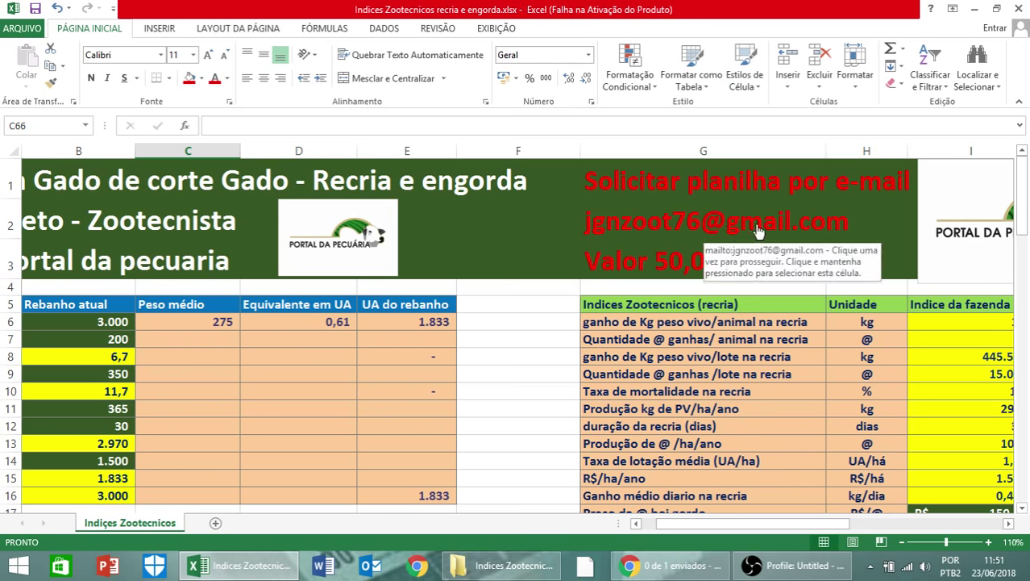
{"action": "left_click", "coordinate": [636, 525]}
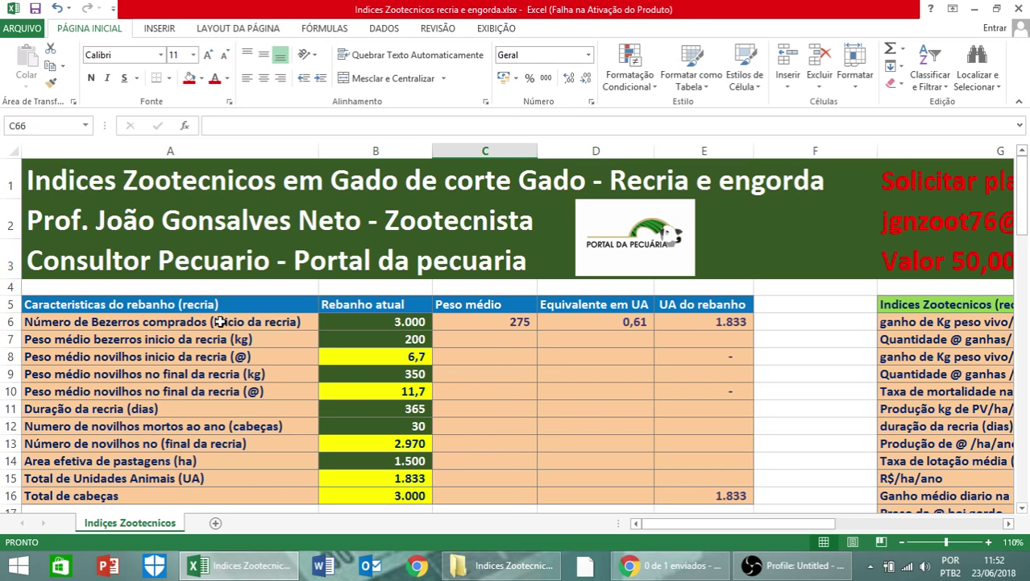
{"action": "scroll", "coordinate": [217, 338], "scroll_direction": "down", "scroll_amount": 2}
{"action": "scroll", "coordinate": [218, 339], "scroll_direction": "up", "scroll_amount": 2}
{"action": "left_click", "coordinate": [1009, 523]}
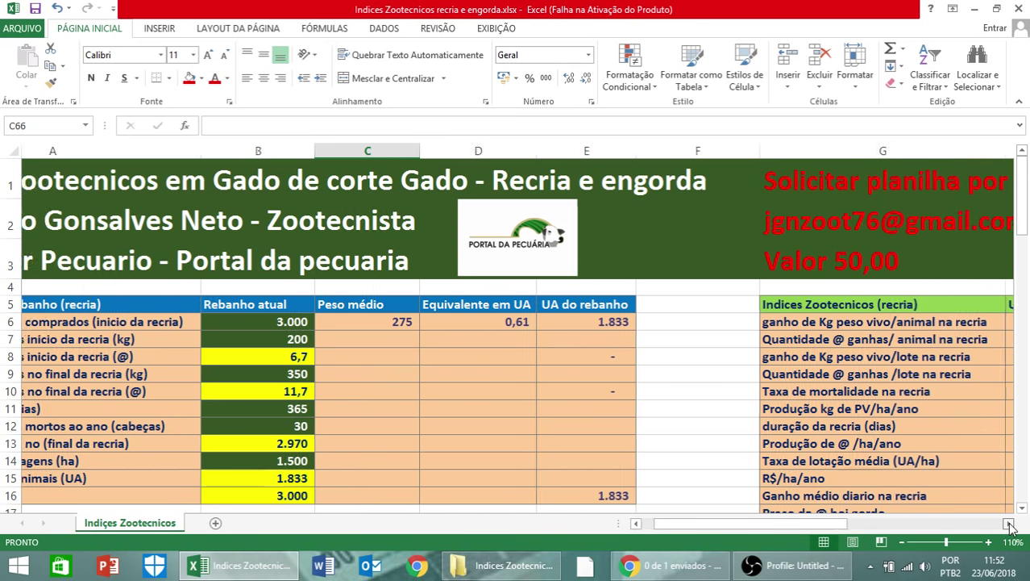
{"action": "left_click_drag", "start_coordinate": [1009, 523], "coordinate": [1008, 523]}
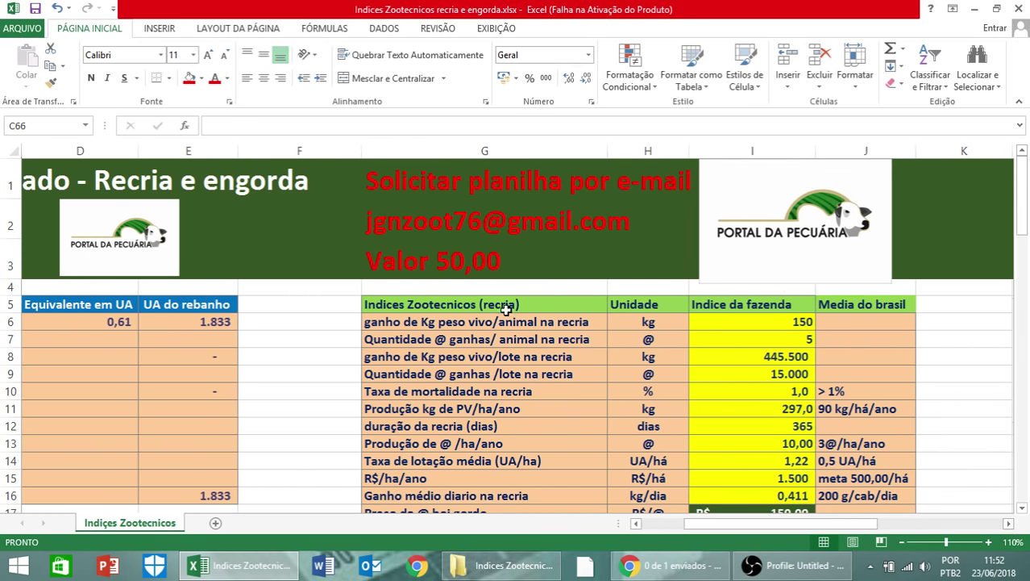
{"action": "left_click", "coordinate": [659, 525]}
Examine the fattening (engorda) herd characteristics and index tables, and return to the start of the sheet.
{"action": "scroll", "coordinate": [184, 378], "scroll_direction": "down", "scroll_amount": 2}
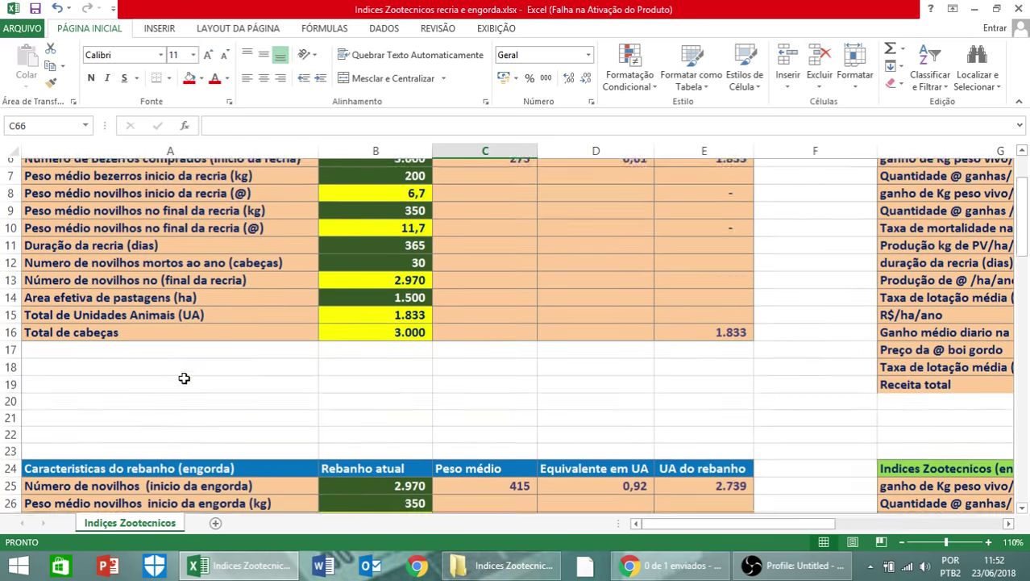
{"action": "scroll", "coordinate": [184, 378], "scroll_direction": "down", "scroll_amount": 3}
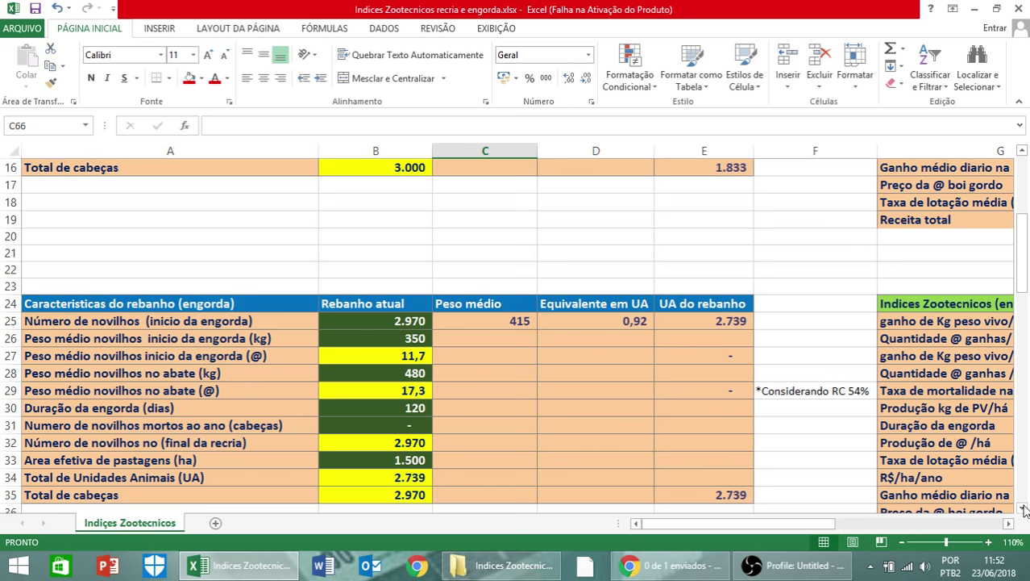
{"action": "left_click", "coordinate": [1009, 524]}
{"action": "left_click", "coordinate": [1008, 523]}
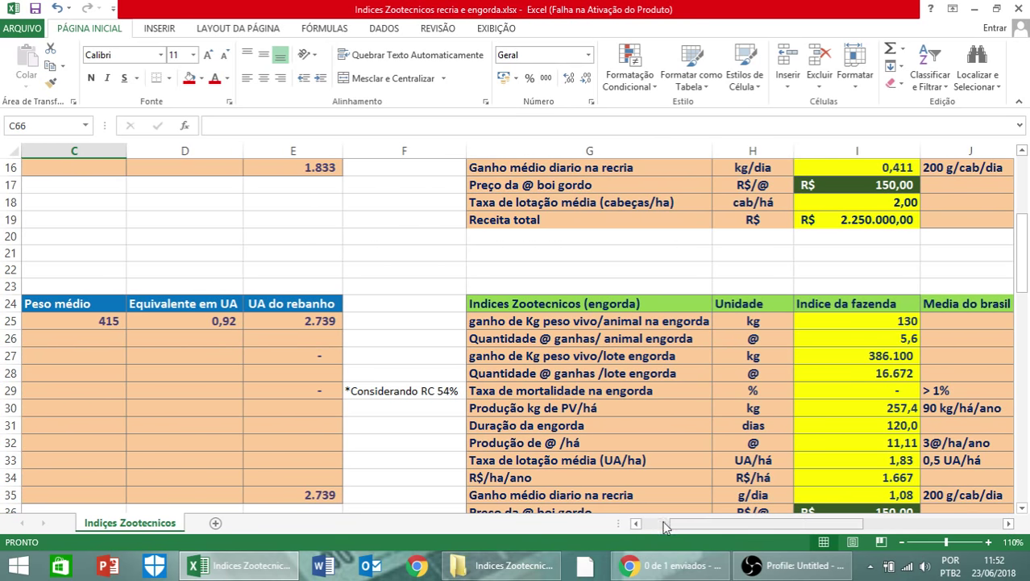
{"action": "left_click", "coordinate": [663, 525]}
{"action": "scroll", "coordinate": [200, 216], "scroll_direction": "up", "scroll_amount": 4}
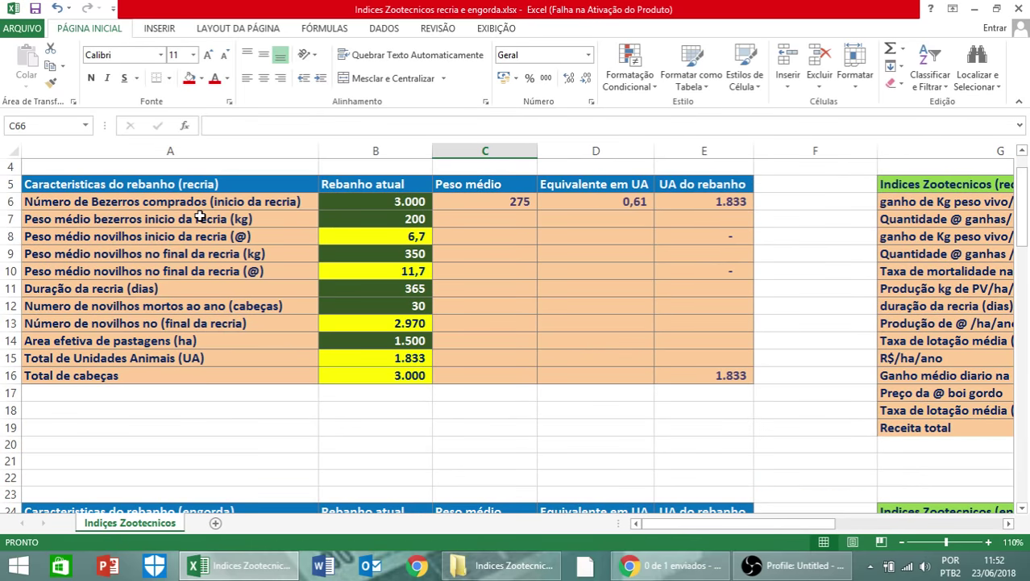
{"action": "scroll", "coordinate": [155, 216], "scroll_direction": "up", "scroll_amount": 1}
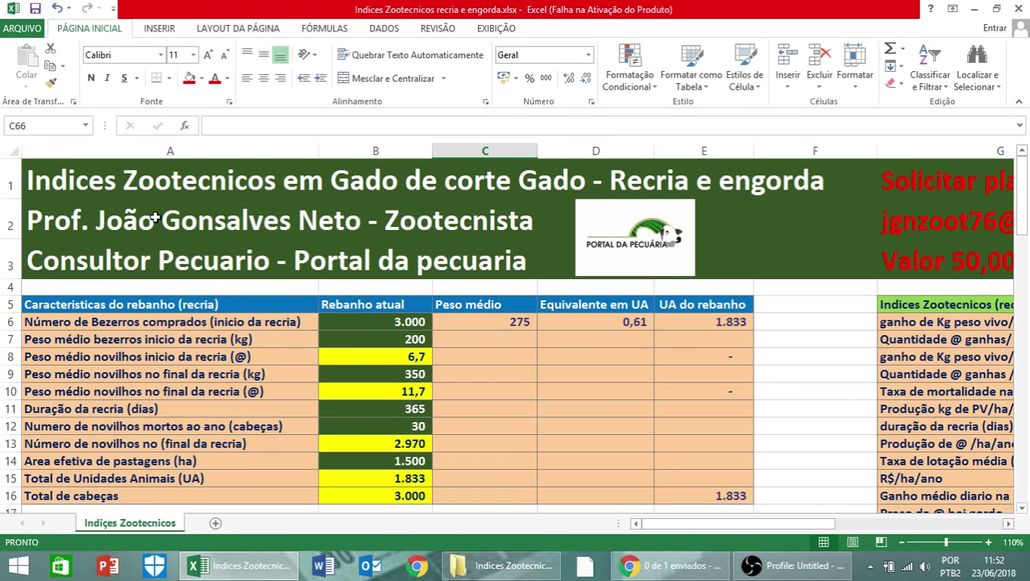
Enter 3000 purchased calves in B6 and an average calf weight of 200 kg at the start of rearing in B7.
{"action": "left_click", "coordinate": [57, 322]}
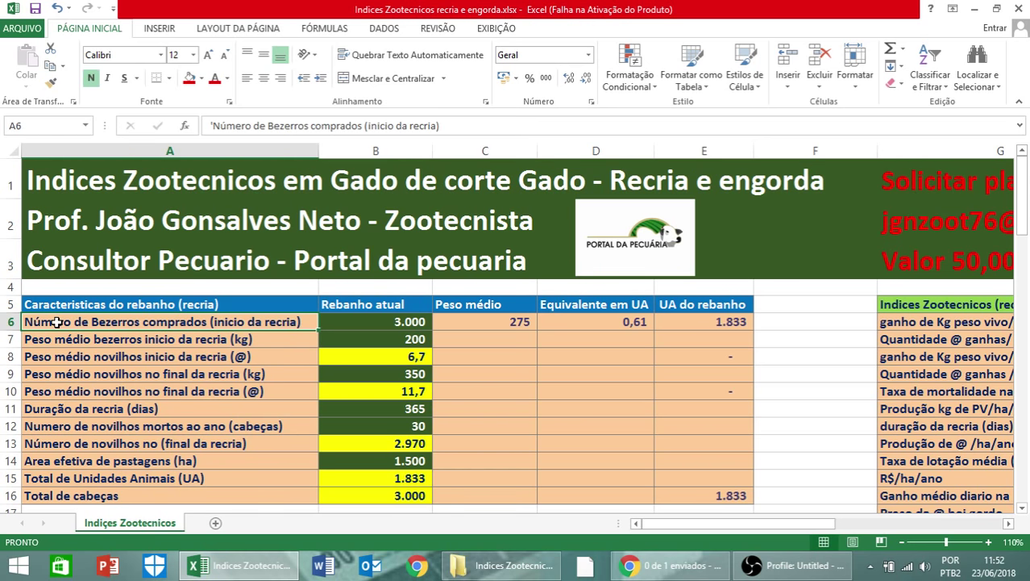
{"action": "key", "text": "Right"}
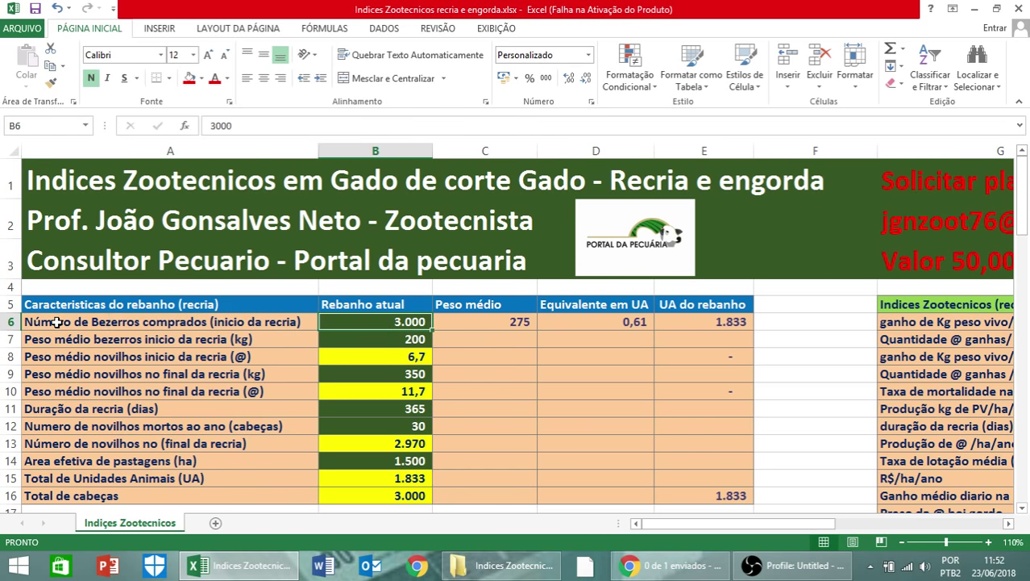
{"action": "key", "text": "F2"}
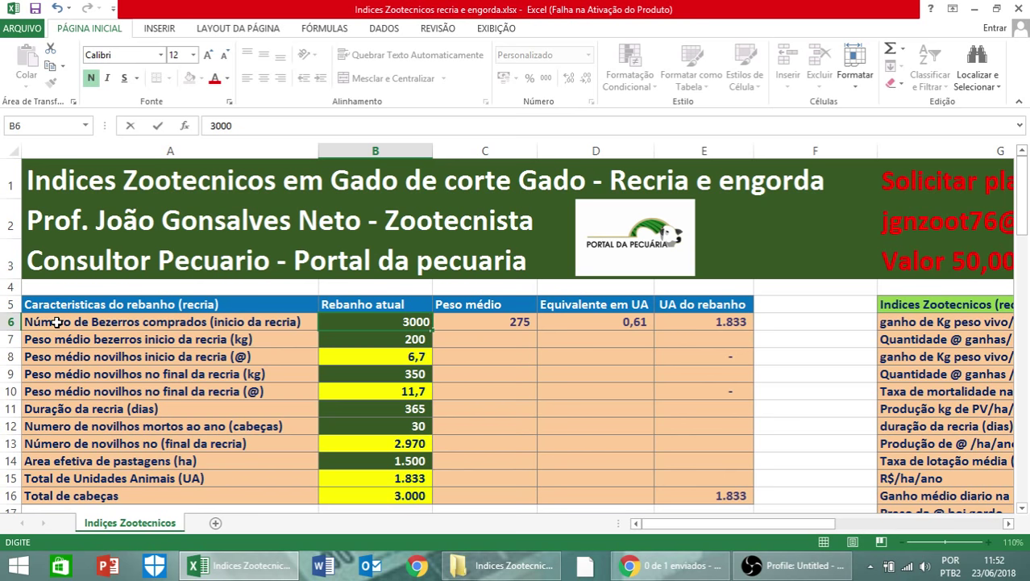
{"action": "key", "text": "Return"}
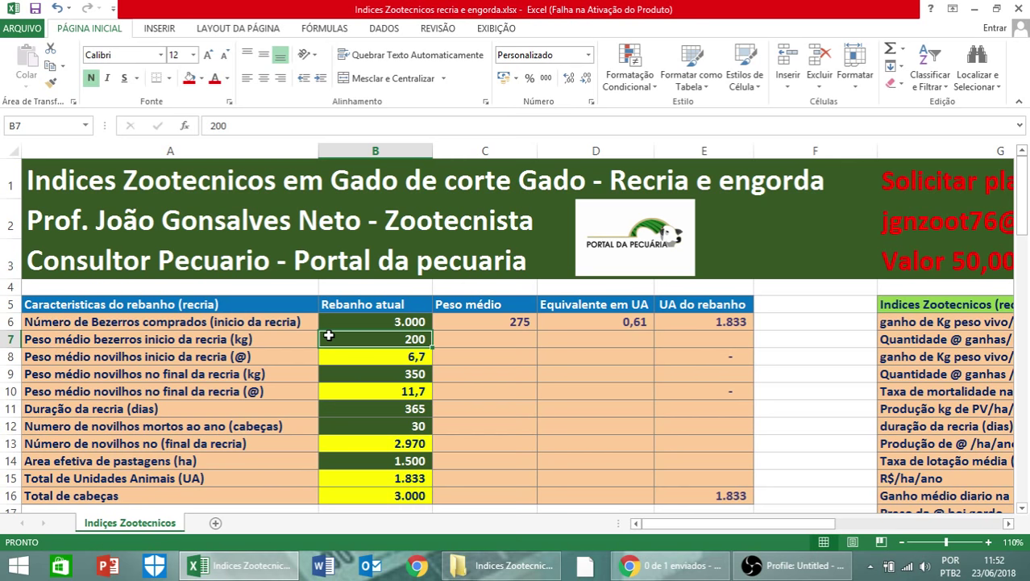
{"action": "type", "text": "200"}
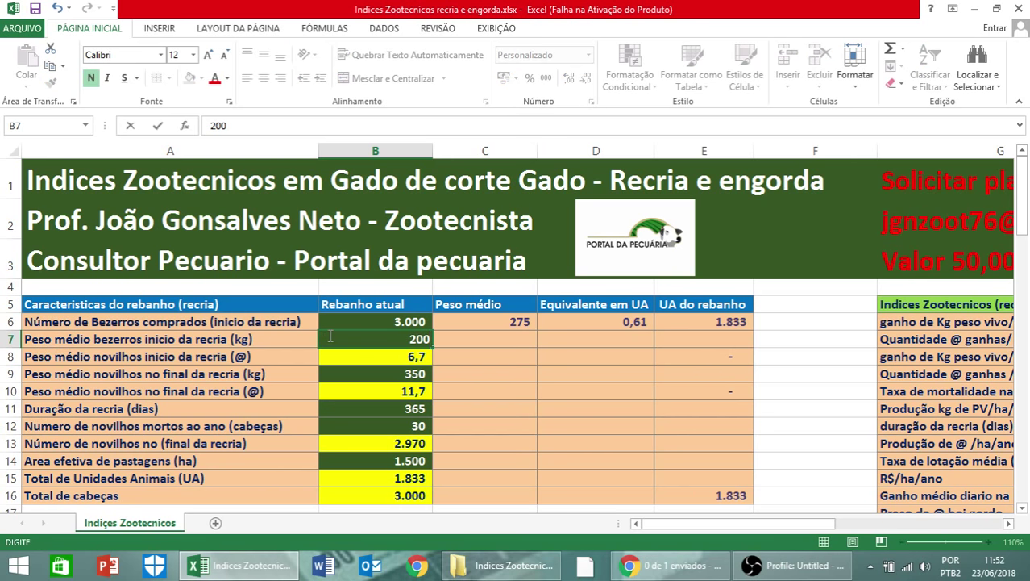
{"action": "key", "text": "Return"}
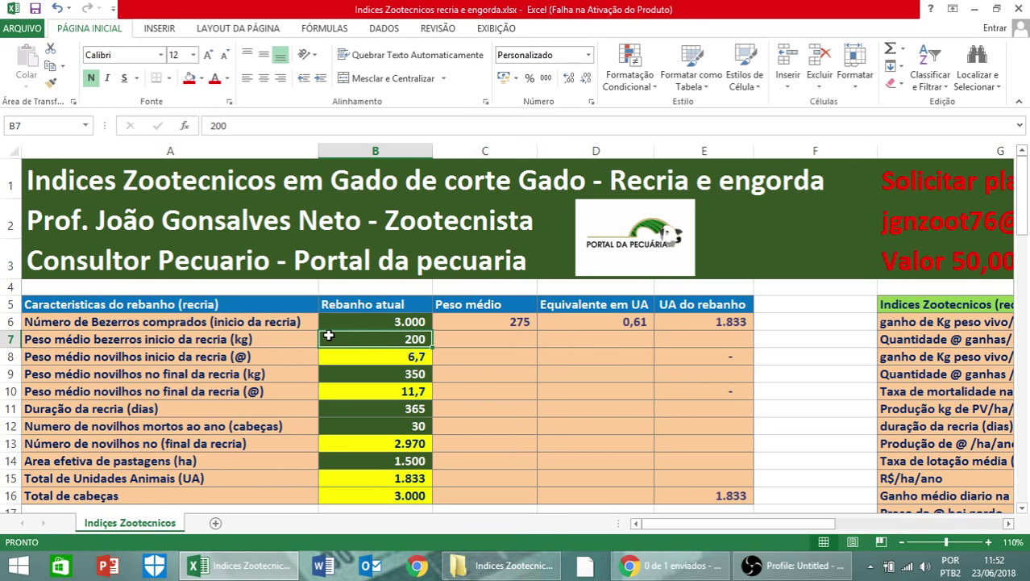
{"action": "key", "text": "Left"}
{"action": "key", "text": "Down"}
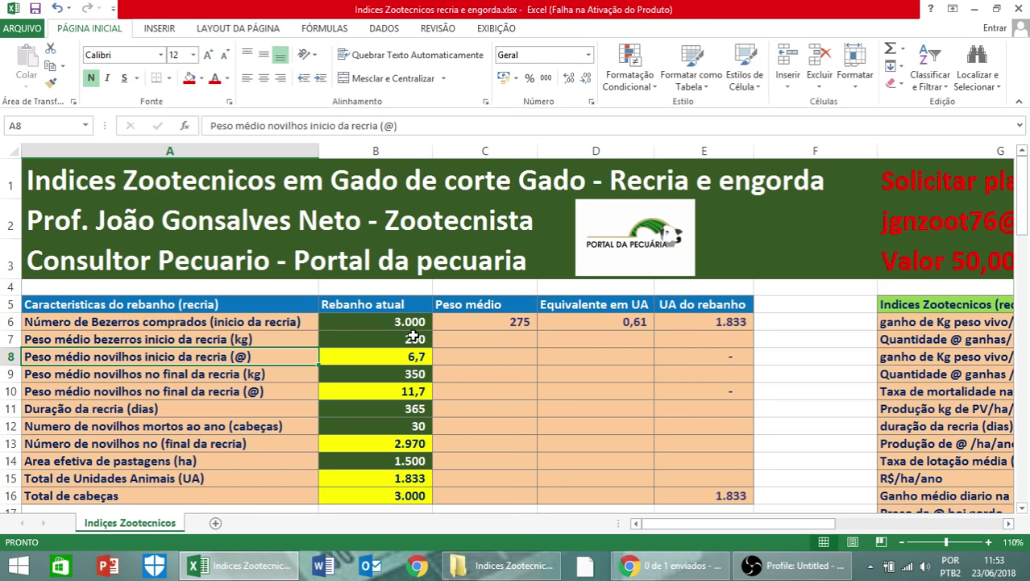
Enter 350 kg in B9 as the average steer weight at the end of rearing.
{"action": "left_click", "coordinate": [394, 373]}
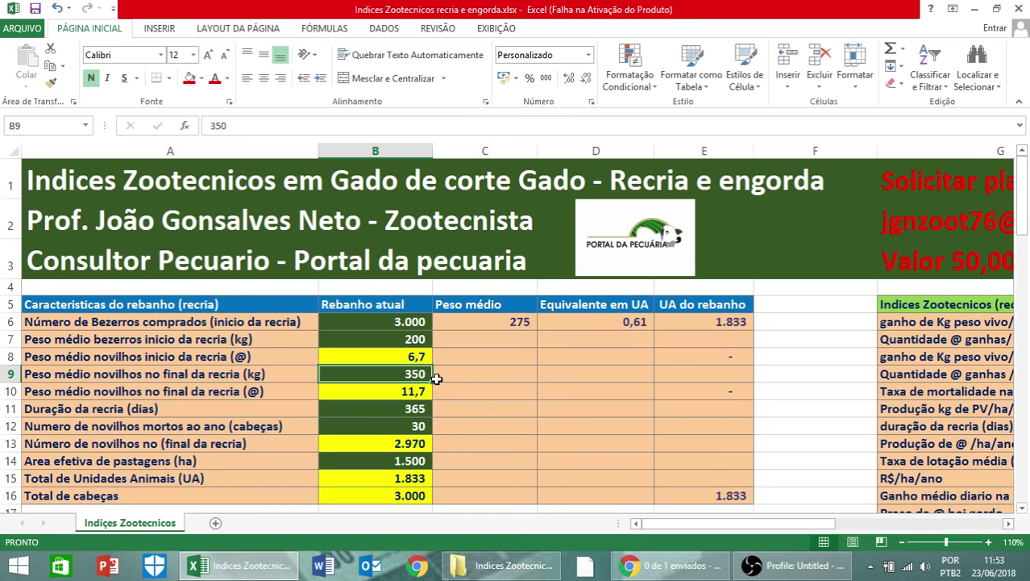
{"action": "key", "text": "F2"}
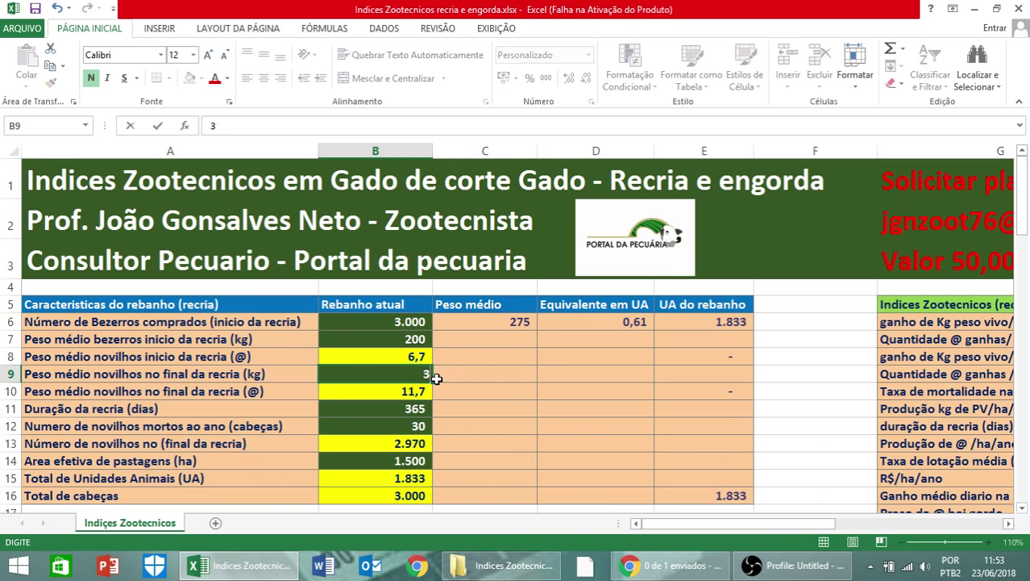
{"action": "key", "text": "Left"}
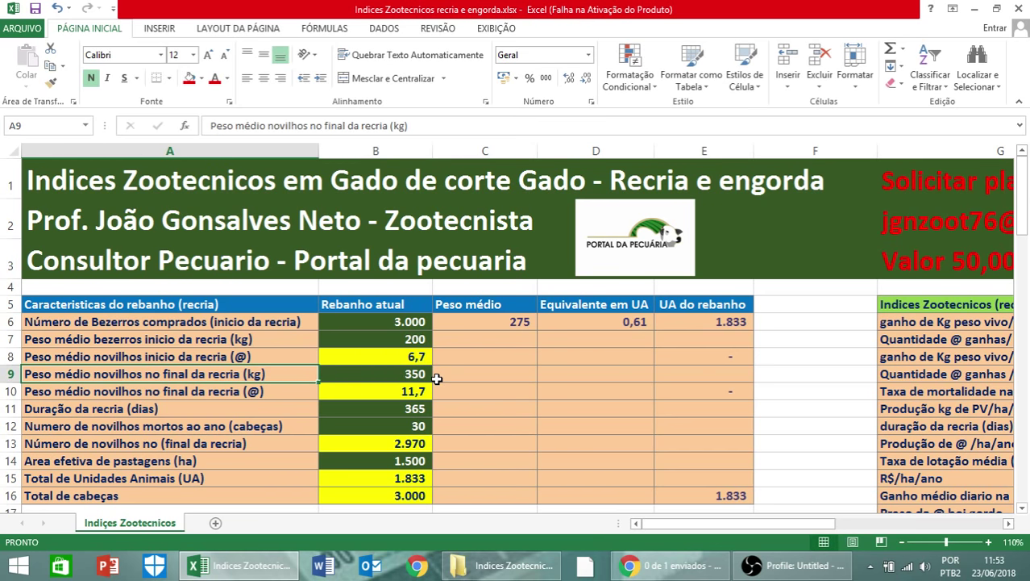
{"action": "key", "text": "Right"}
{"action": "key", "text": "Left"}
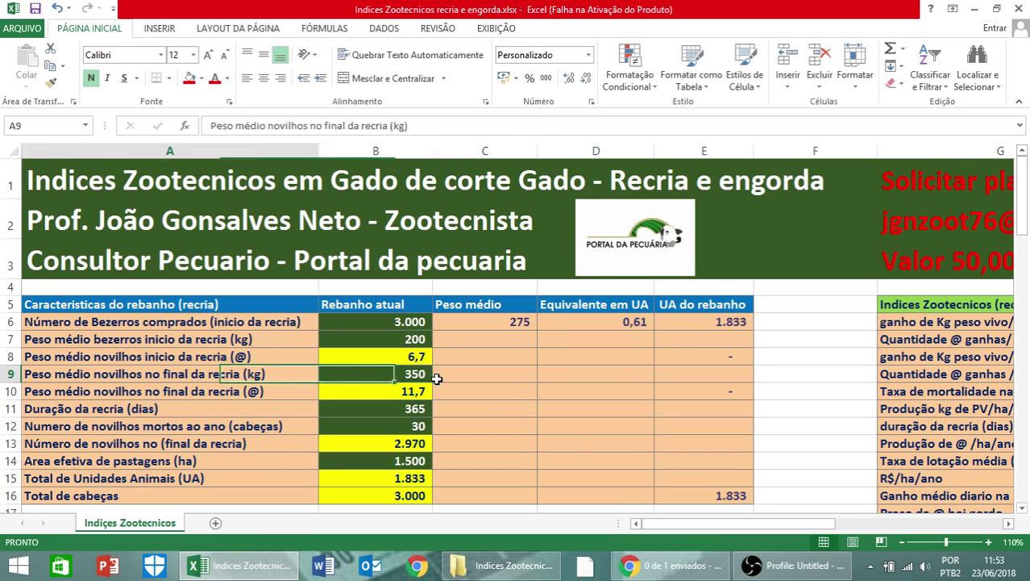
{"action": "key", "text": "Down"}
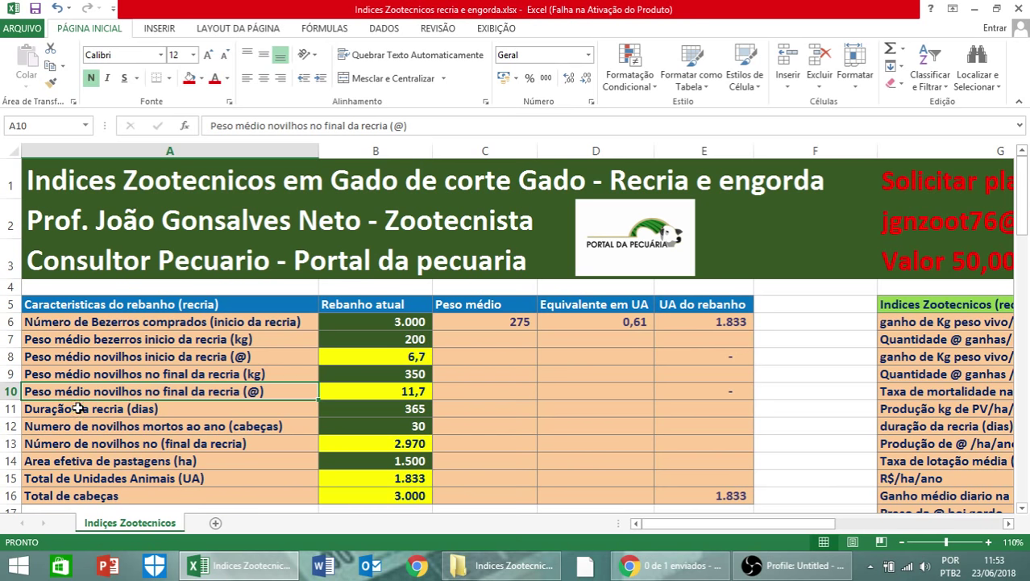
Enter 365 days in B11 as the duration of the rearing phase.
{"action": "left_click", "coordinate": [357, 412]}
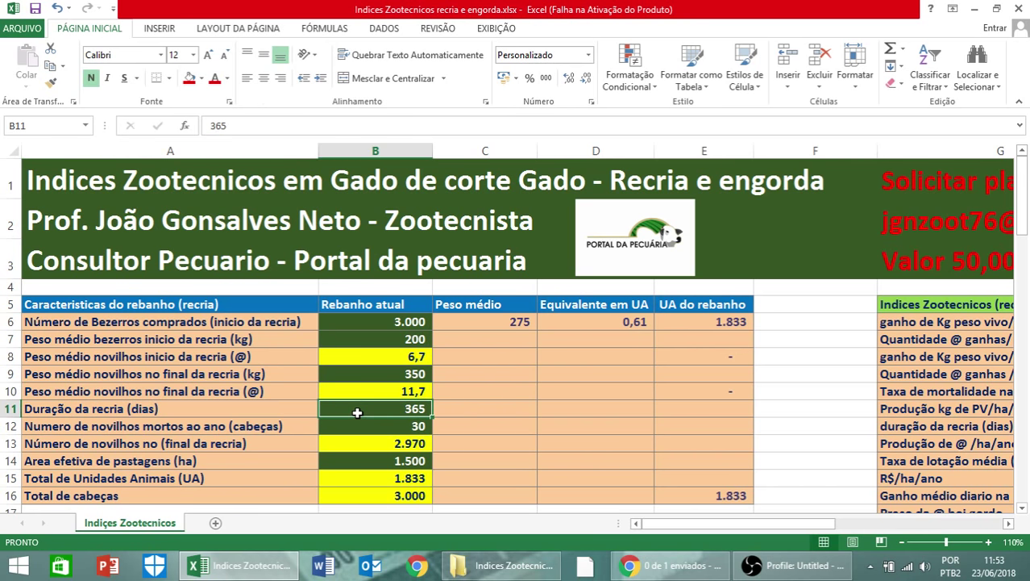
{"action": "key", "text": "F2"}
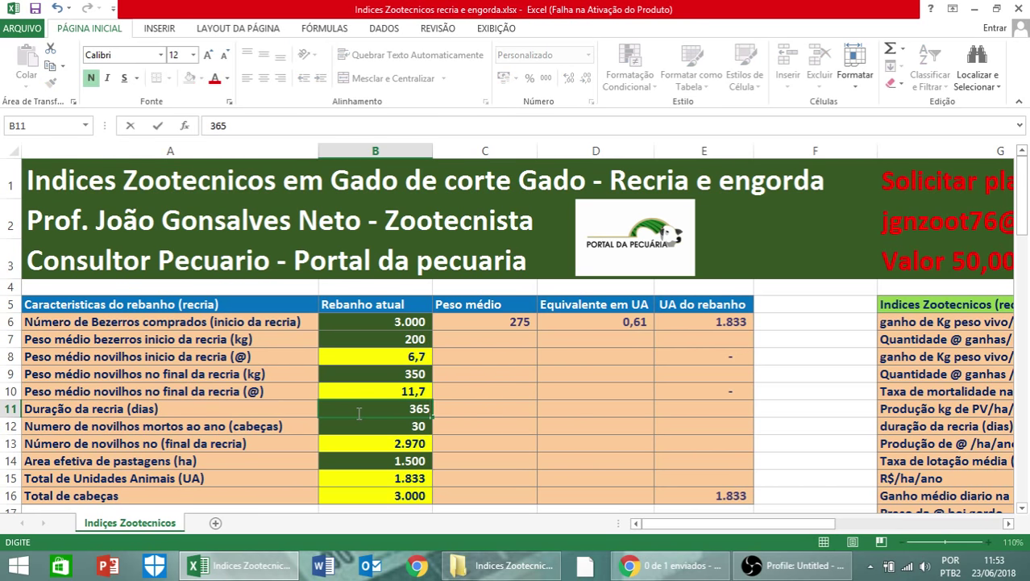
{"action": "key", "text": "Return"}
{"action": "left_click", "coordinate": [358, 412]}
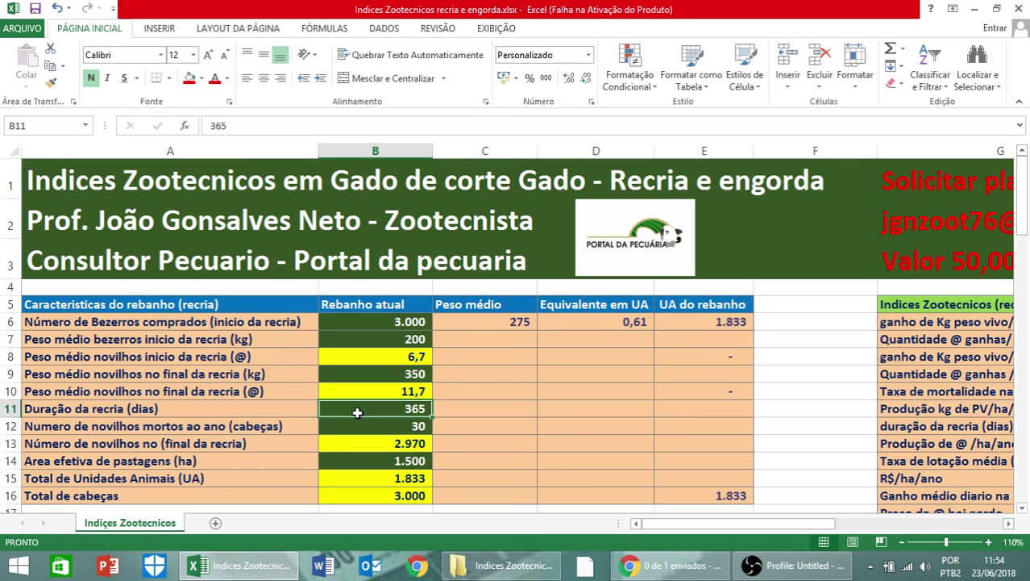
{"action": "key", "text": "Left"}
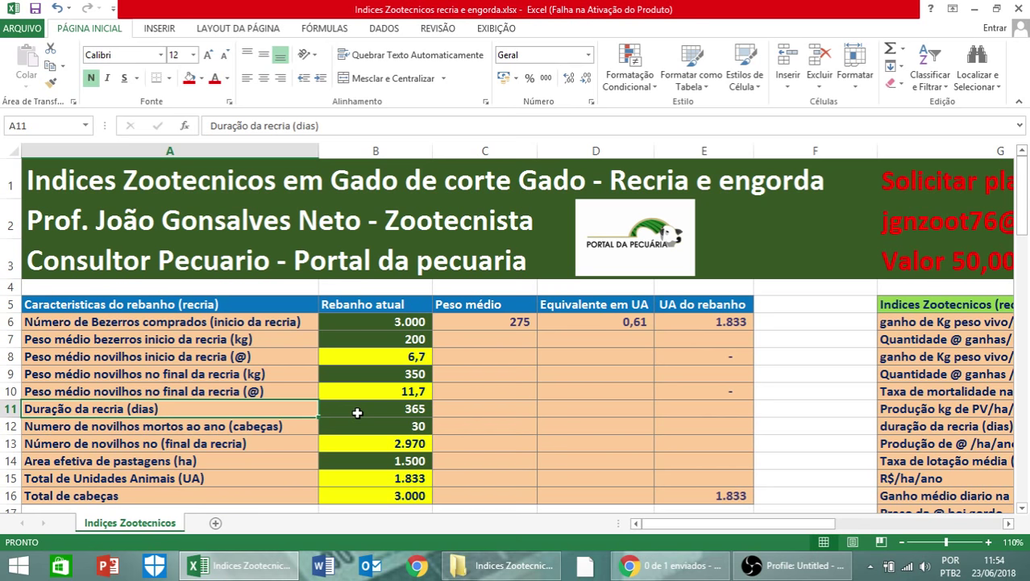
{"action": "left_click", "coordinate": [357, 412]}
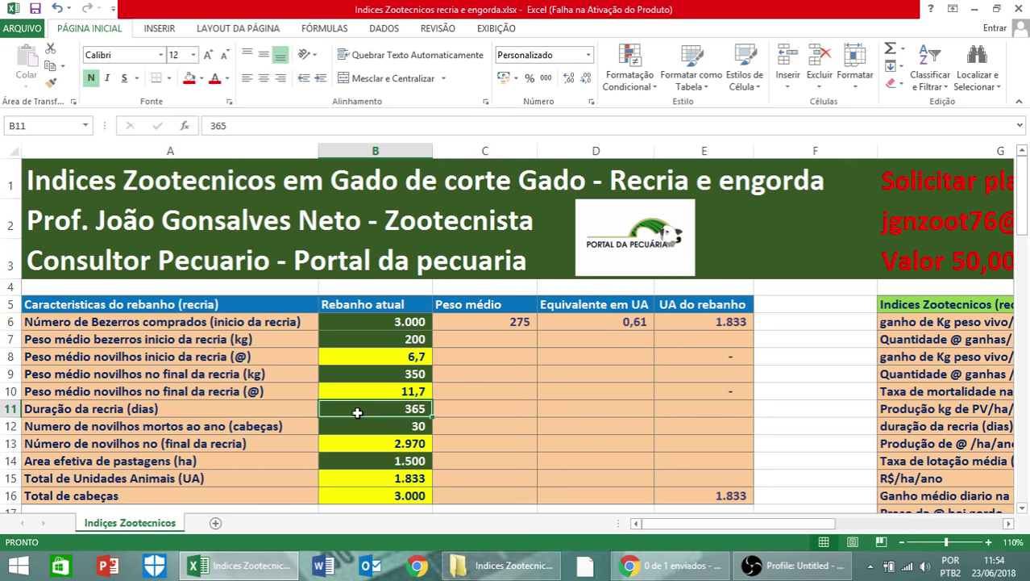
{"action": "key", "text": "Left"}
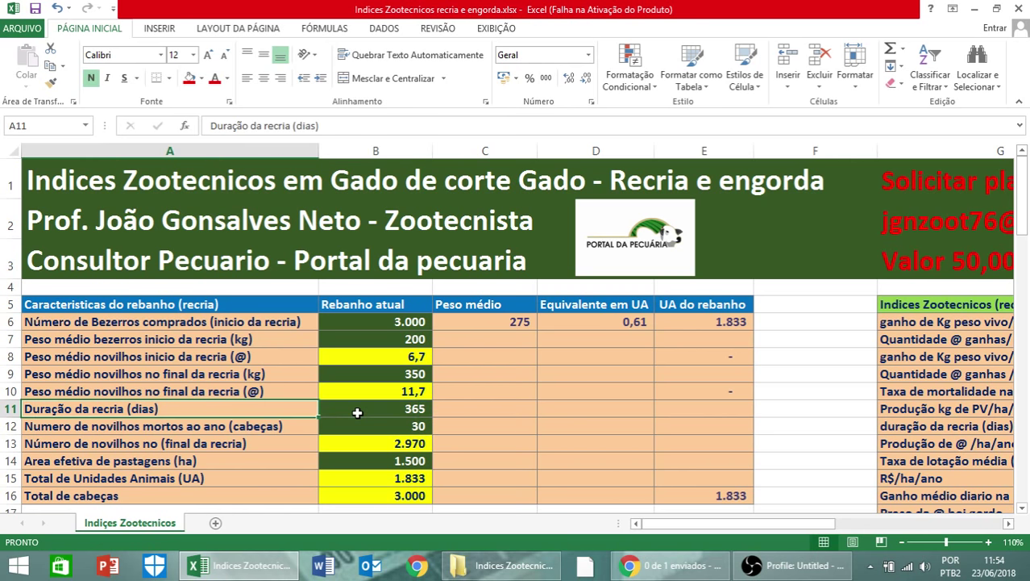
Review the rearing table's rows for yearly steer deaths, final steer count, effective pasture area and total animal units.
{"action": "key", "text": "Down"}
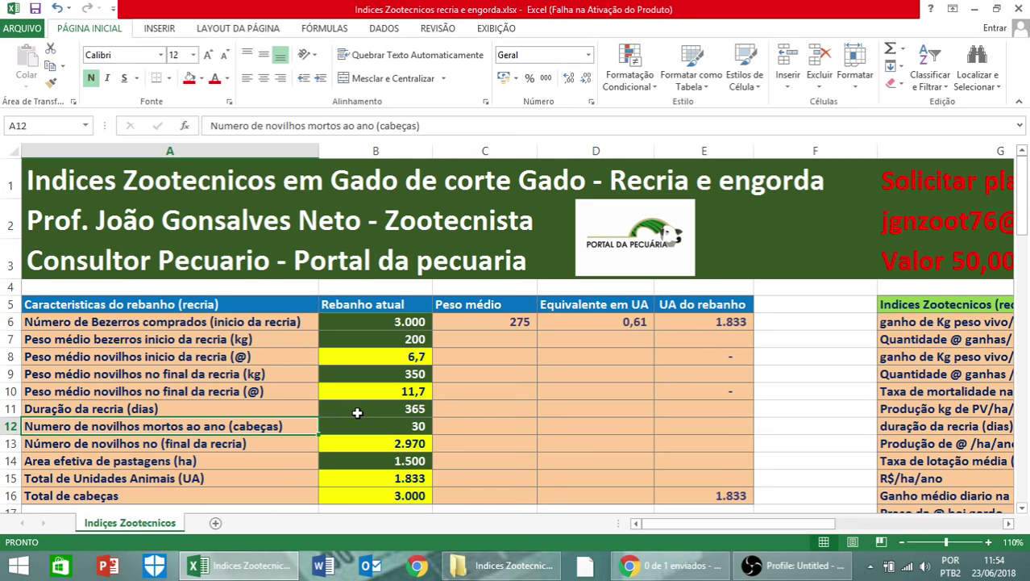
{"action": "key", "text": "Right"}
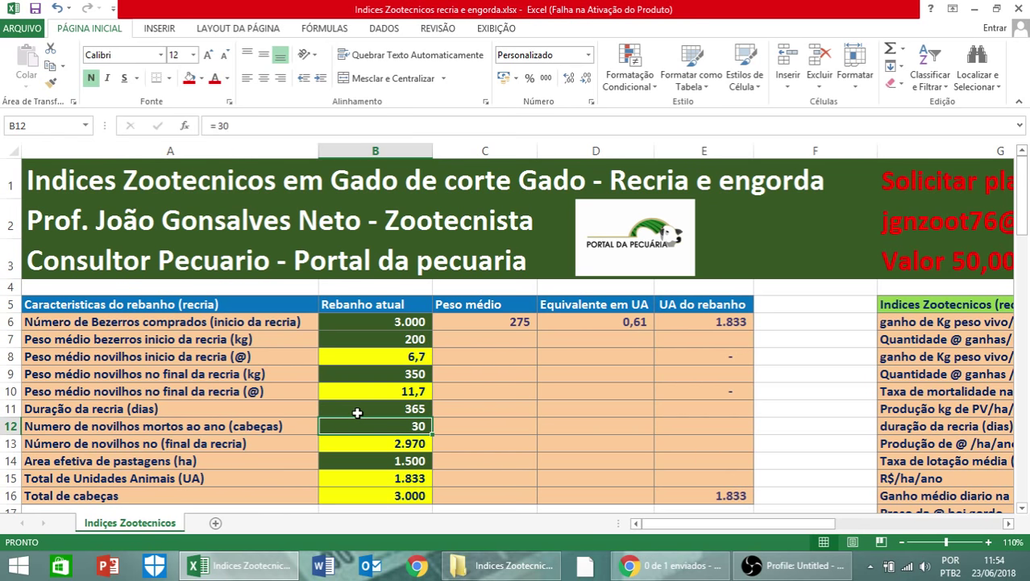
{"action": "key", "text": "Left"}
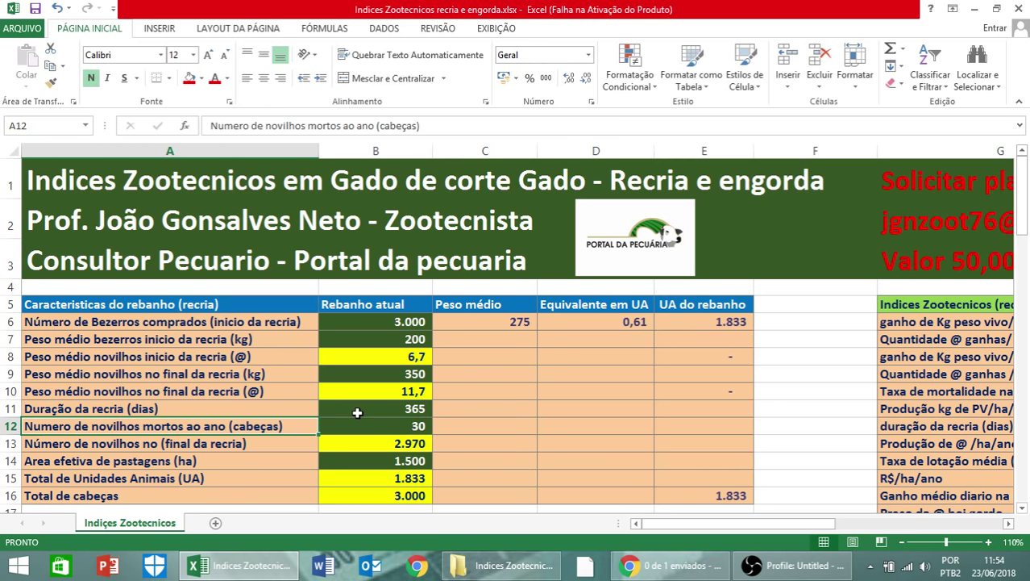
{"action": "key", "text": "Down"}
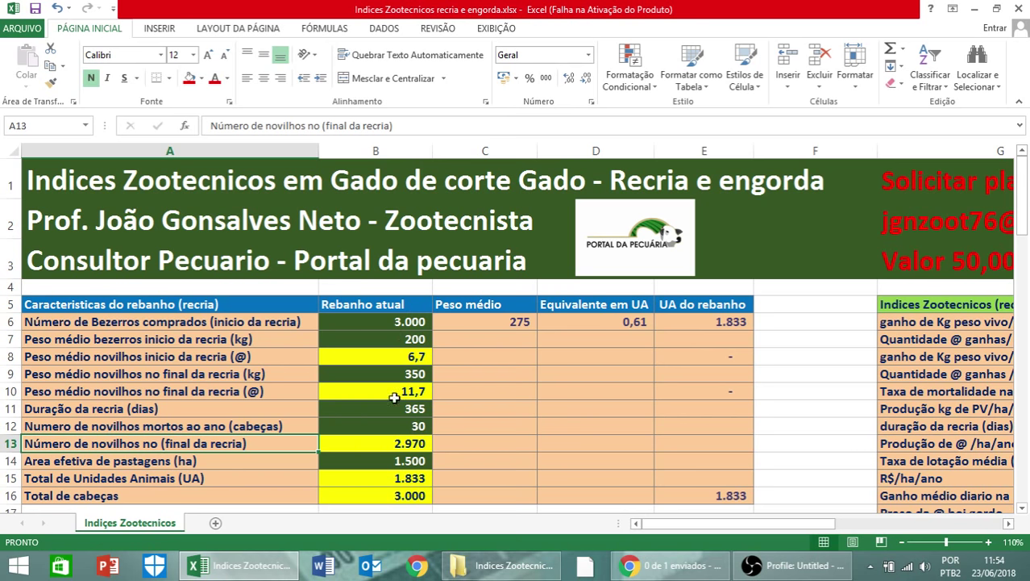
{"action": "left_click", "coordinate": [174, 459]}
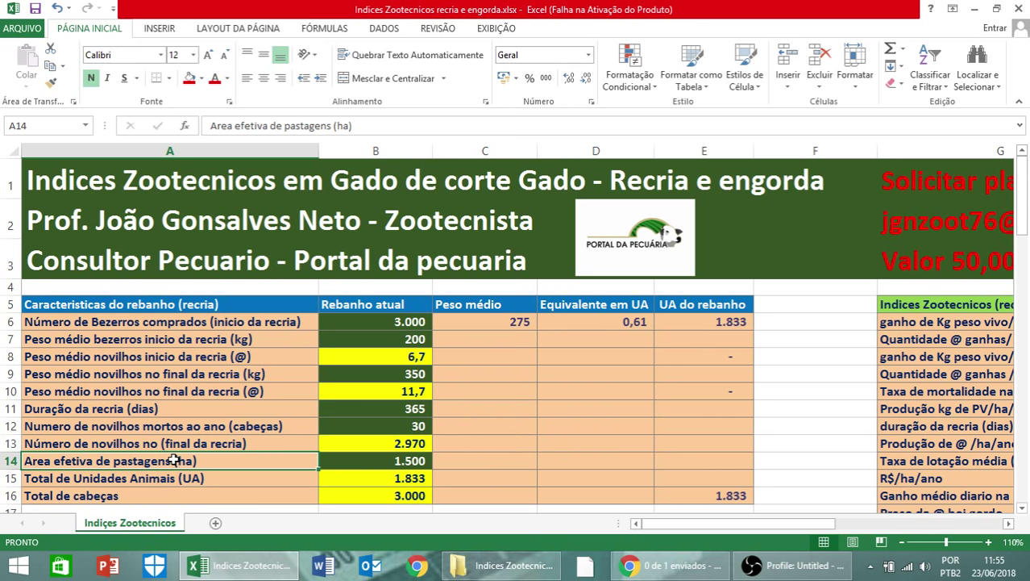
{"action": "key", "text": "Down"}
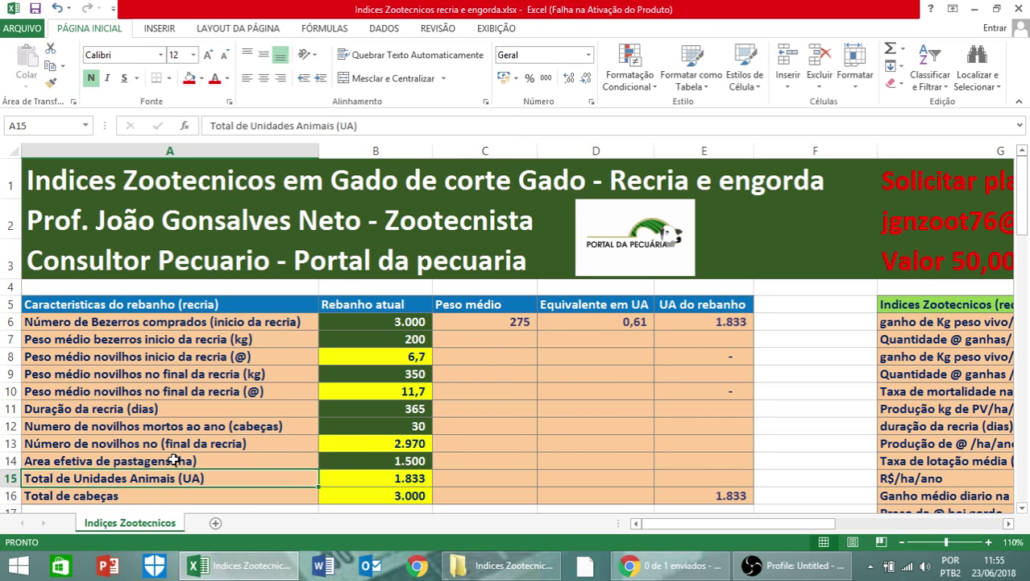
{"action": "scroll", "coordinate": [263, 443], "scroll_direction": "down", "scroll_amount": 1}
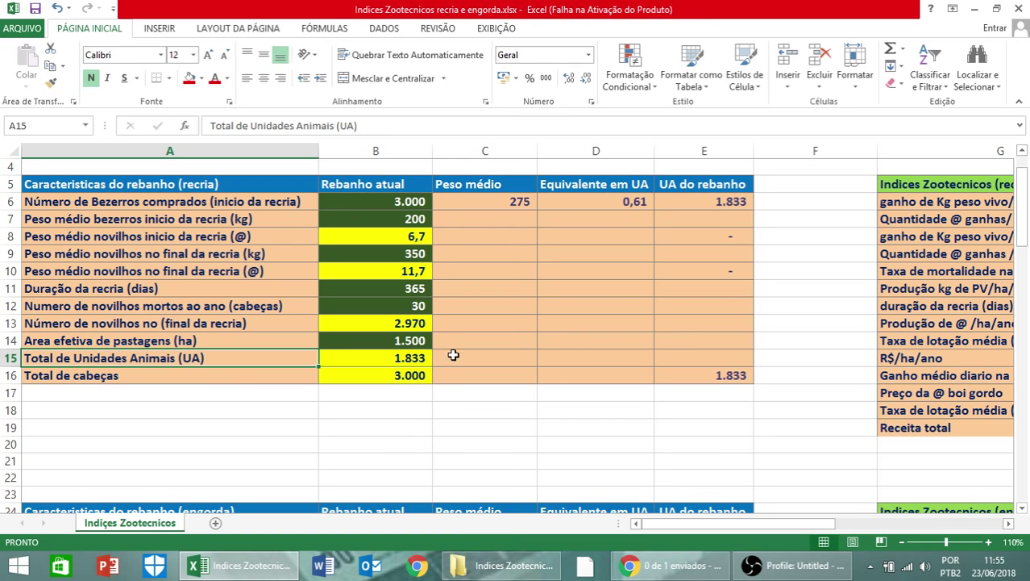
Check how total animal units in B15 and total head count in B16 are calculated in the rearing herd table.
{"action": "left_click", "coordinate": [392, 361]}
{"action": "scroll", "coordinate": [404, 367], "scroll_direction": "up", "scroll_amount": 1}
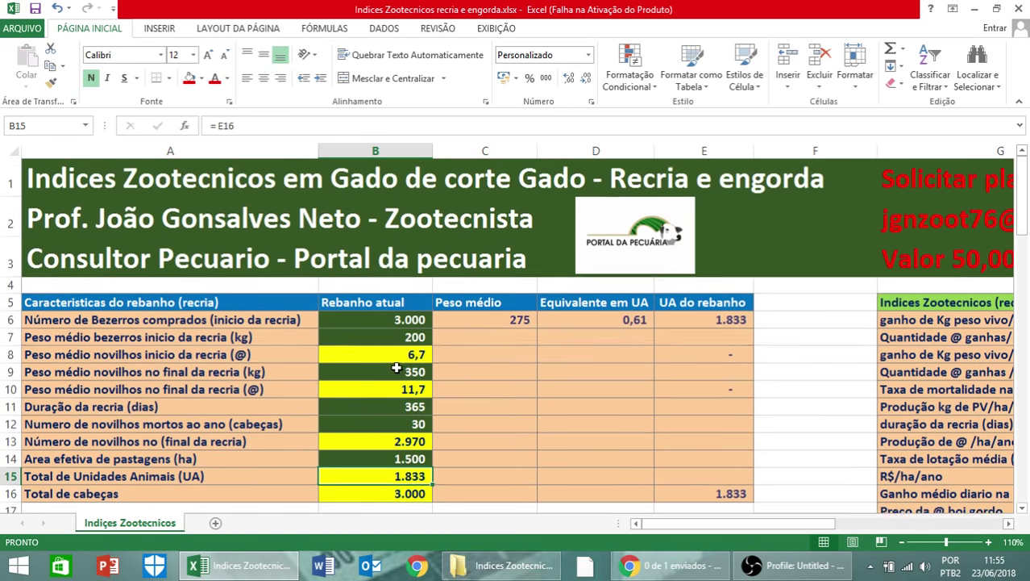
{"action": "scroll", "coordinate": [468, 387], "scroll_direction": "down", "scroll_amount": 1}
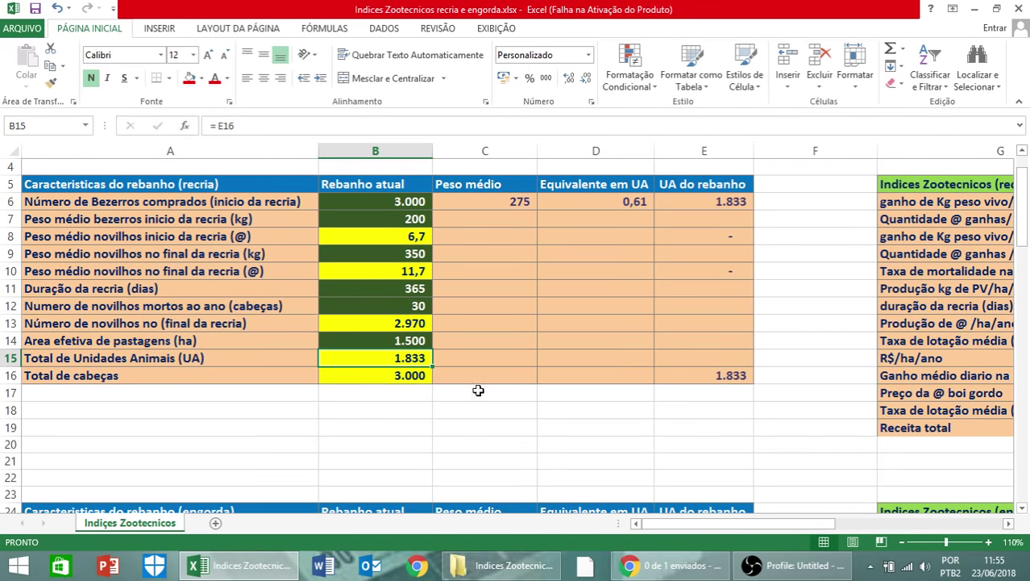
{"action": "left_click", "coordinate": [393, 375]}
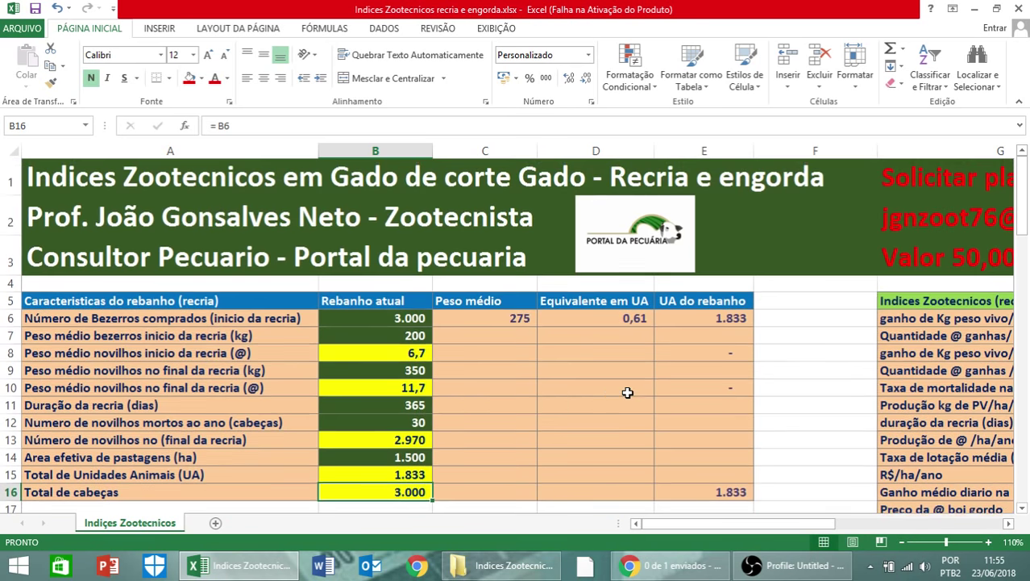
{"action": "scroll", "coordinate": [627, 392], "scroll_direction": "up", "scroll_amount": 1}
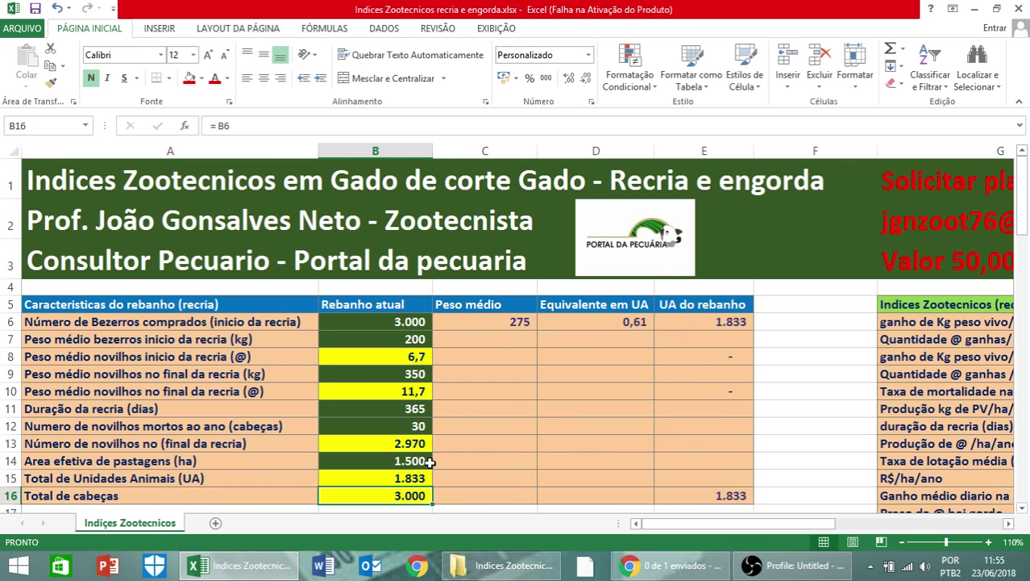
Set the Brazilian average for the rearing mortality rate in J10 to < 1%.
{"action": "scroll", "coordinate": [1010, 532], "scroll_direction": "right", "scroll_amount": 3}
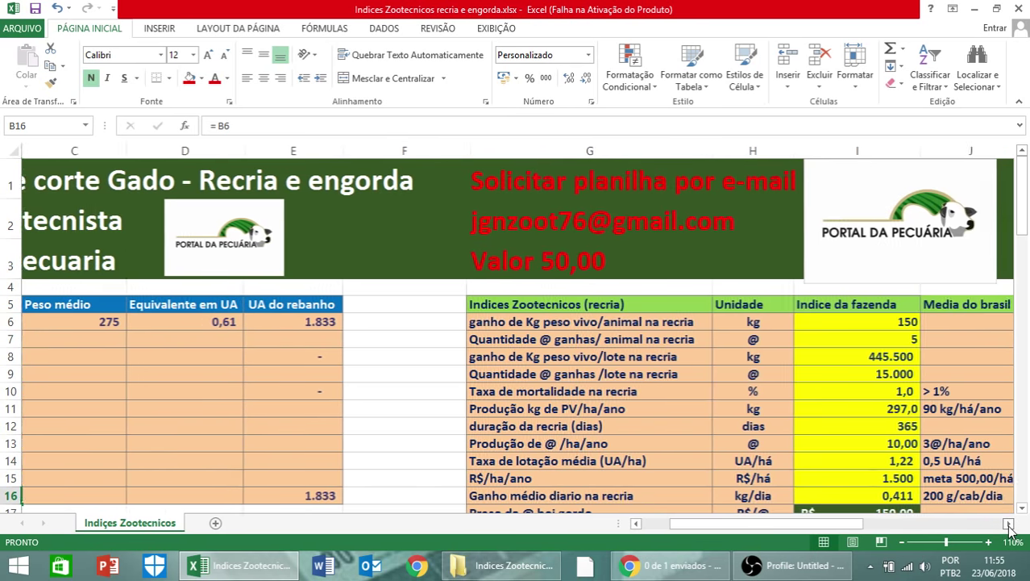
{"action": "scroll", "coordinate": [996, 489], "scroll_direction": "down", "scroll_amount": 1}
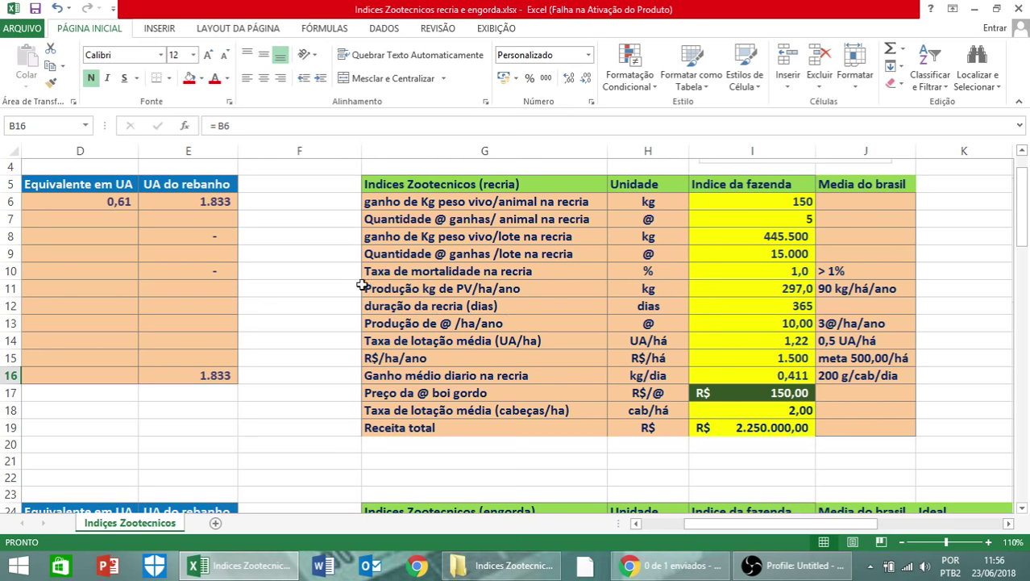
{"action": "left_click", "coordinate": [828, 271]}
{"action": "left_click", "coordinate": [218, 125]}
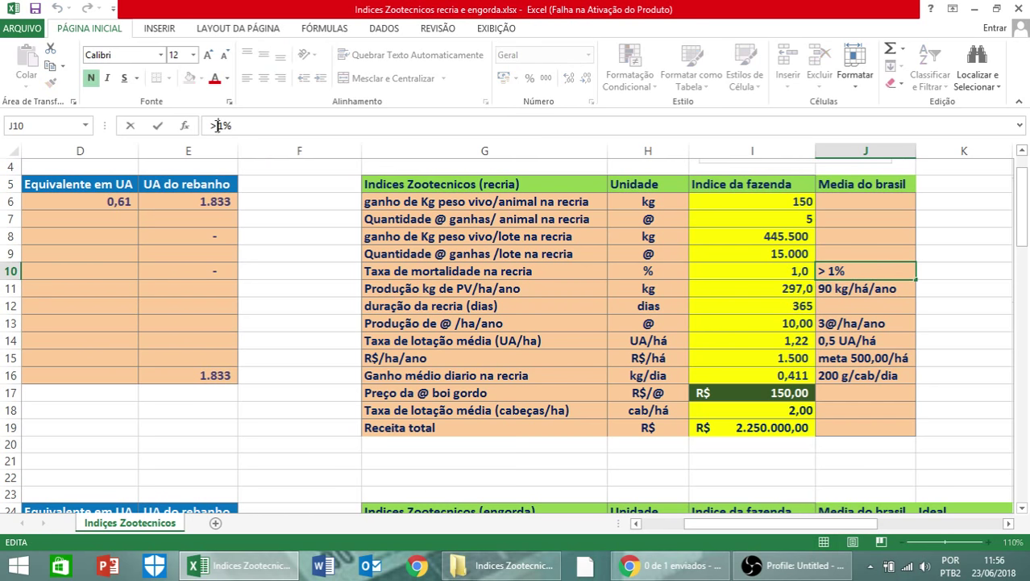
{"action": "type", "text": "<"}
{"action": "key", "text": "BackSpace"}
{"action": "key", "text": "BackSpace"}
{"action": "key", "text": "BackSpace"}
{"action": "type", "text": "<"}
{"action": "left_click", "coordinate": [766, 272]}
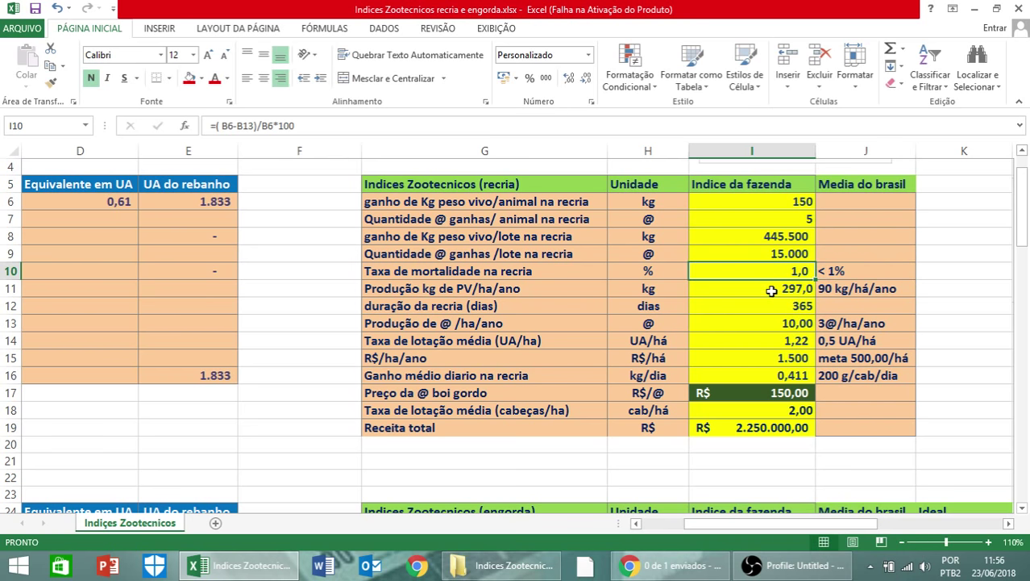
Change the Brazilian average for rearing mortality in J10 back to > 1%.
{"action": "left_click", "coordinate": [466, 295]}
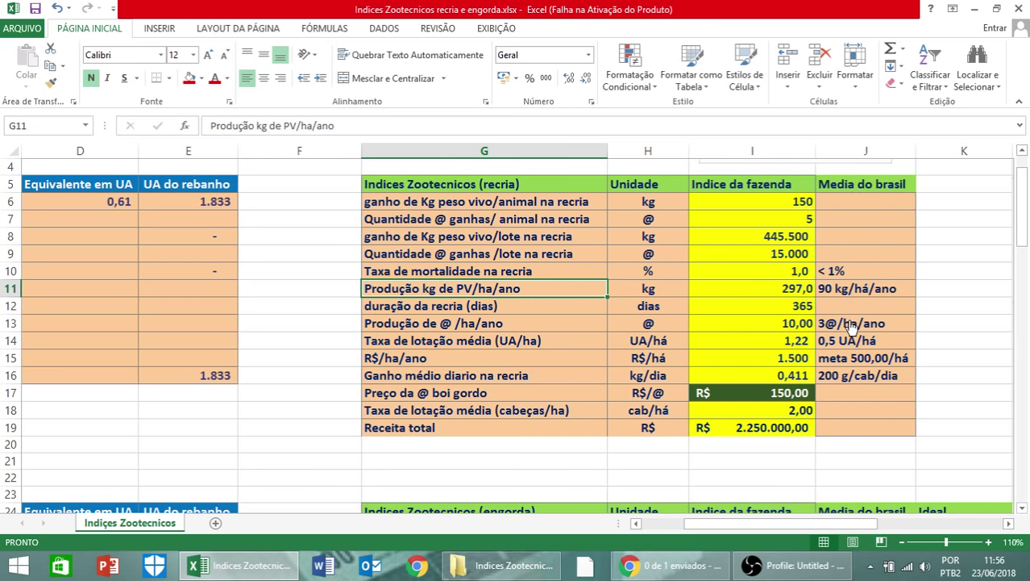
{"action": "left_click", "coordinate": [836, 271]}
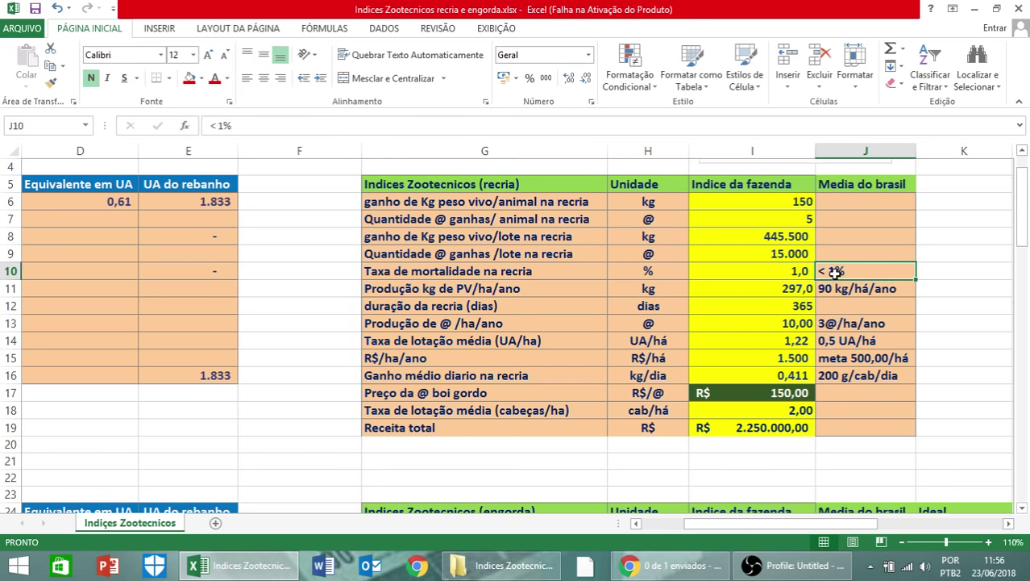
{"action": "left_click", "coordinate": [219, 125]}
{"action": "key", "text": "BackSpace"}
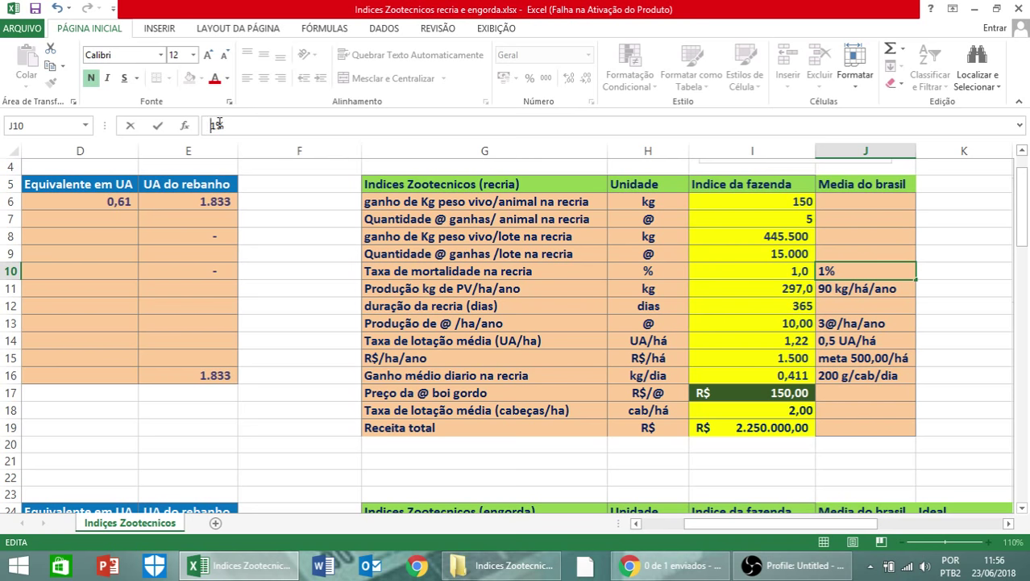
{"action": "type", "text": ">"}
{"action": "left_click", "coordinate": [832, 290]}
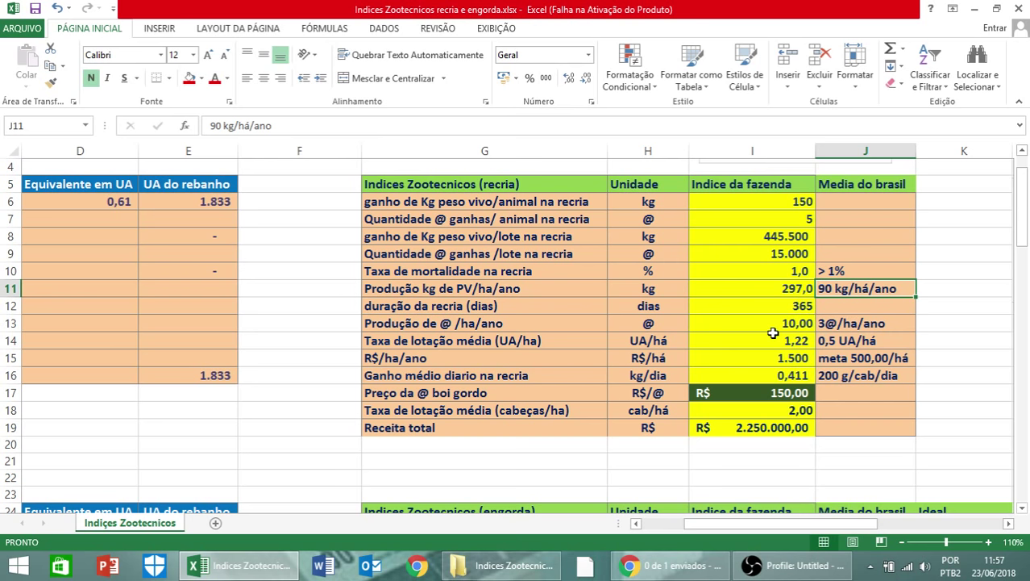
Add the column heading Ideal in K5, beside the Brazilian average column of the rearing index table.
{"action": "left_click", "coordinate": [1006, 478]}
{"action": "left_click", "coordinate": [951, 189]}
{"action": "type", "text": "Ide"}
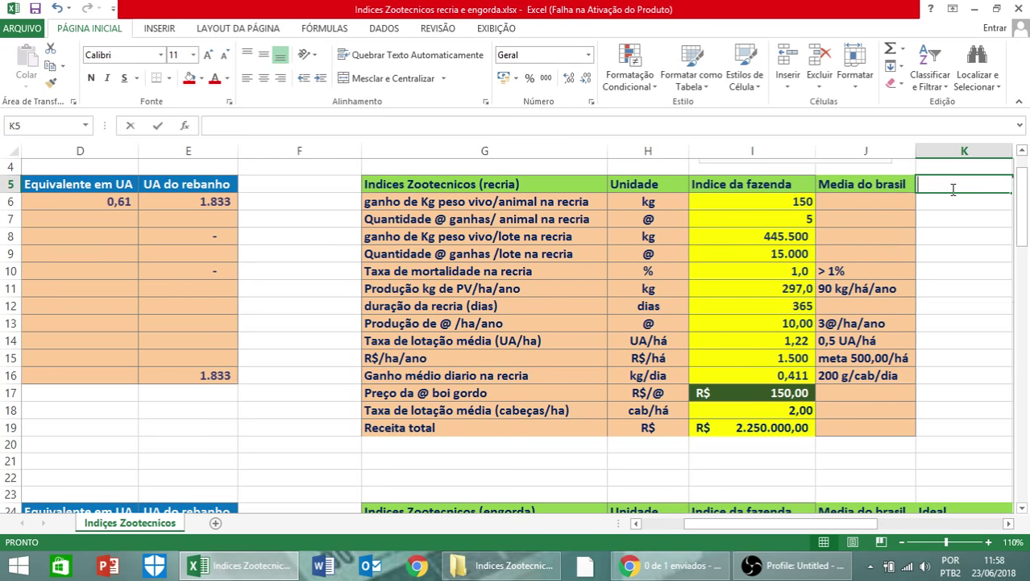
{"action": "type", "text": "al"}
{"action": "key", "text": "Return"}
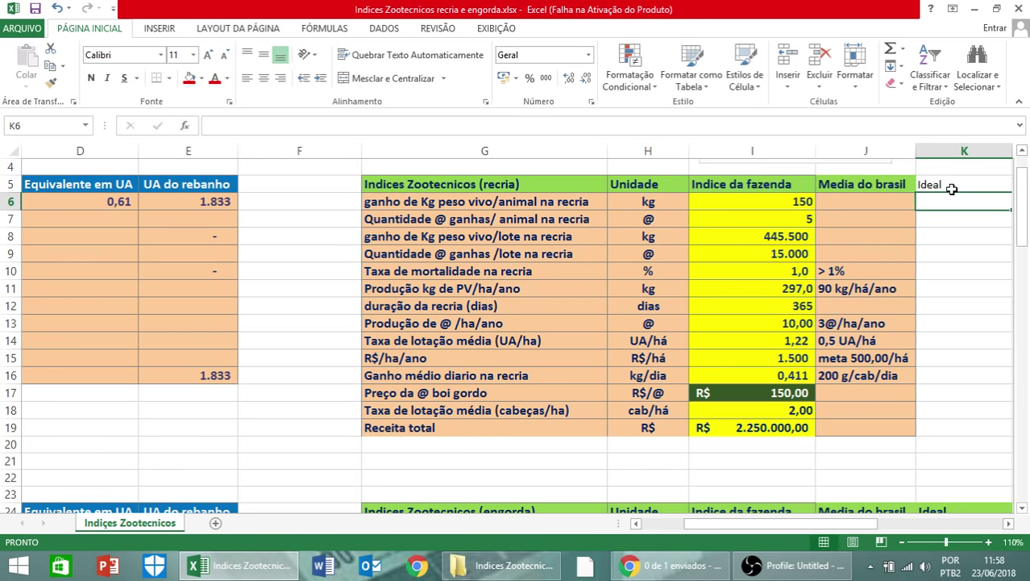
Format the Ideal heading in K5 with a light green fill, dark blue text and font size 12.
{"action": "left_click", "coordinate": [932, 182]}
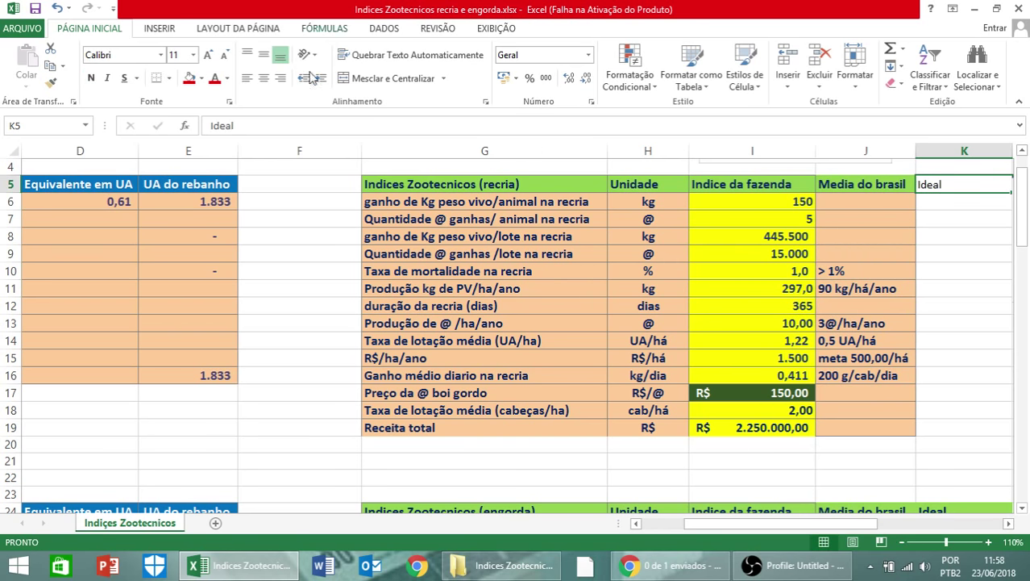
{"action": "left_click", "coordinate": [201, 79]}
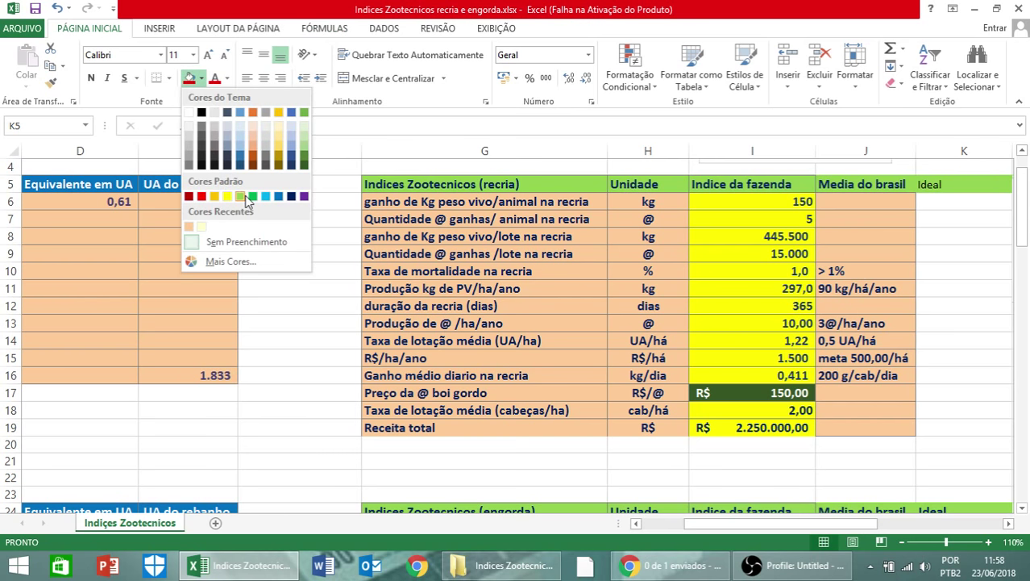
{"action": "left_click", "coordinate": [245, 196]}
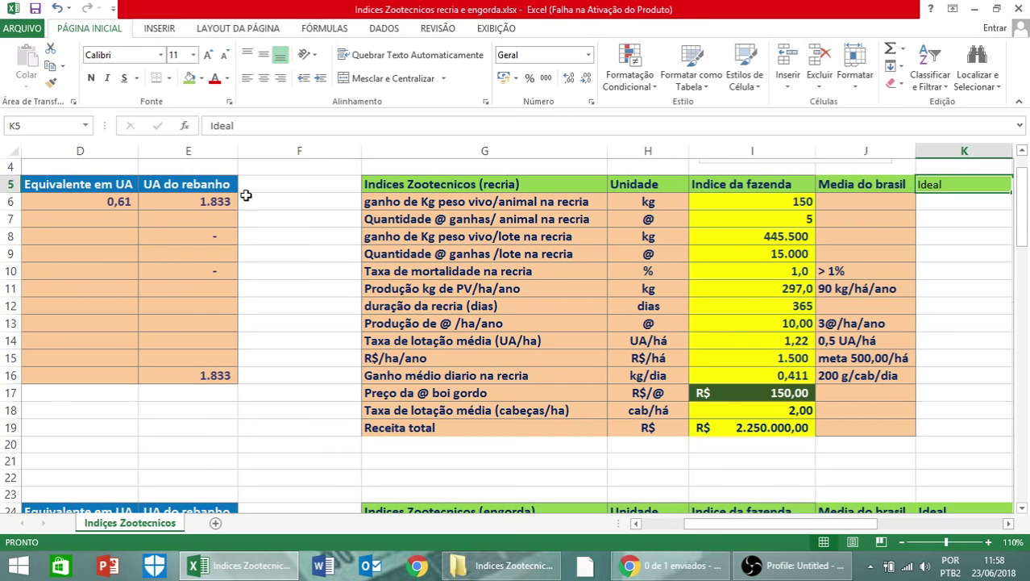
{"action": "left_click", "coordinate": [228, 78]}
{"action": "left_click", "coordinate": [318, 214]}
{"action": "left_click", "coordinate": [194, 56]}
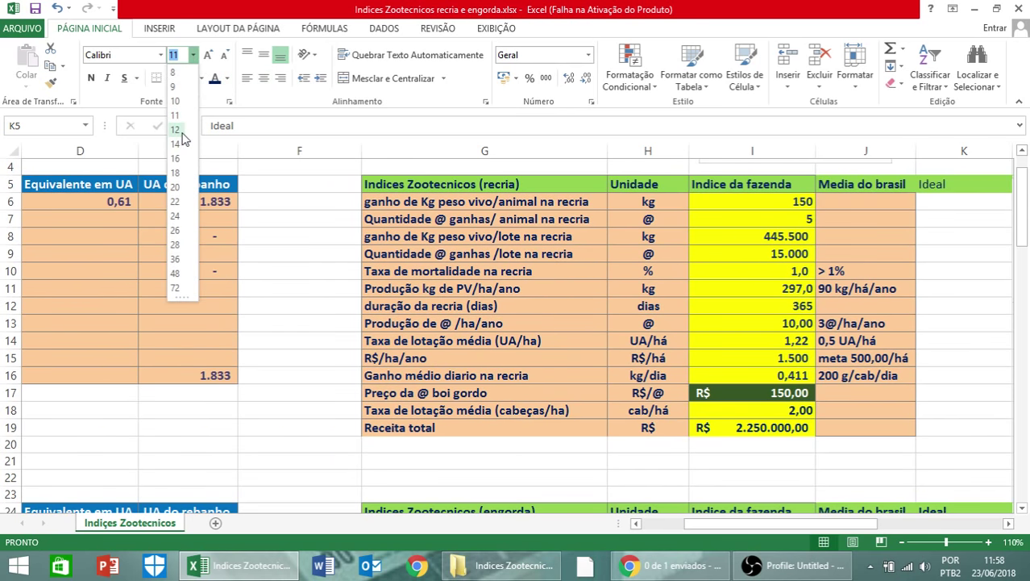
{"action": "left_click", "coordinate": [175, 130]}
Enter > 20@ha in K13 as the ideal yearly @ production per hectare for rearing.
{"action": "left_click_drag", "start_coordinate": [932, 206], "coordinate": [985, 422]}
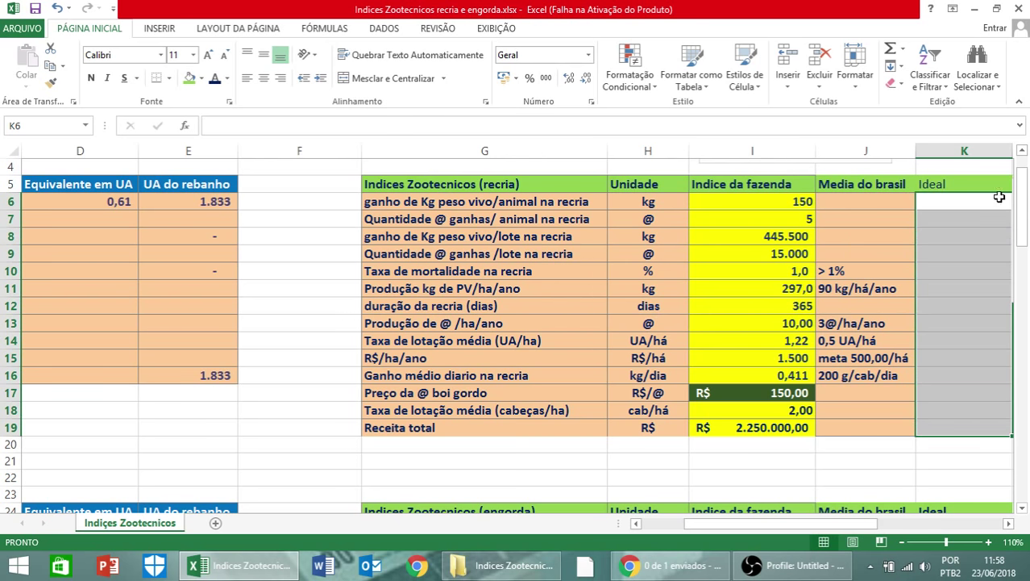
{"action": "left_click", "coordinate": [932, 185]}
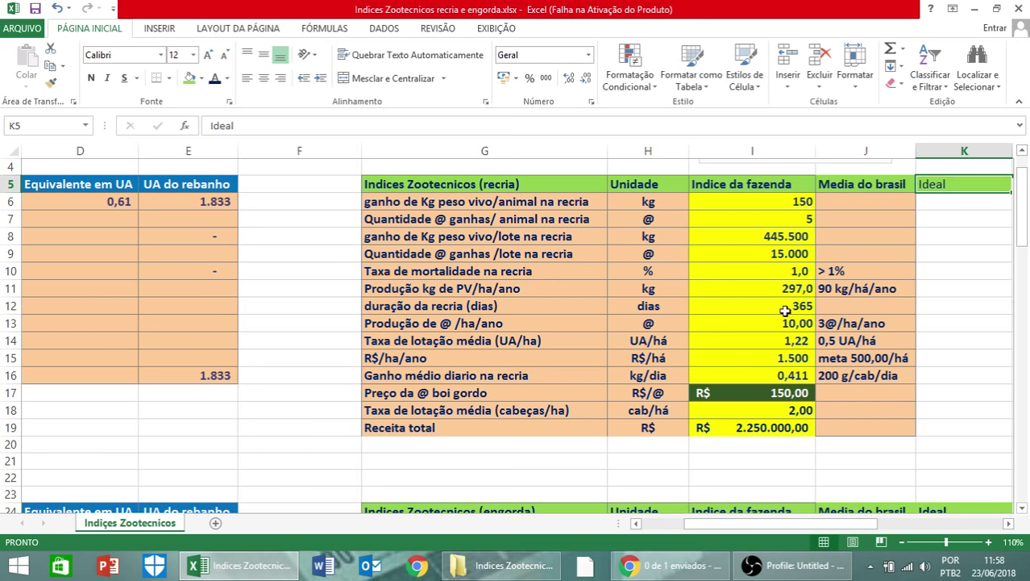
{"action": "left_click", "coordinate": [947, 327]}
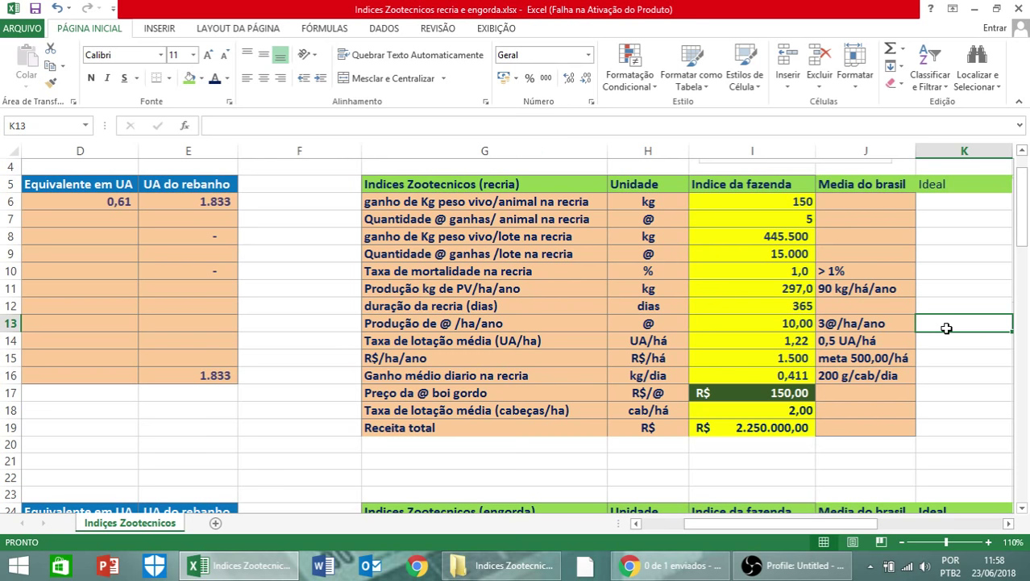
{"action": "type", "text": "> 20"}
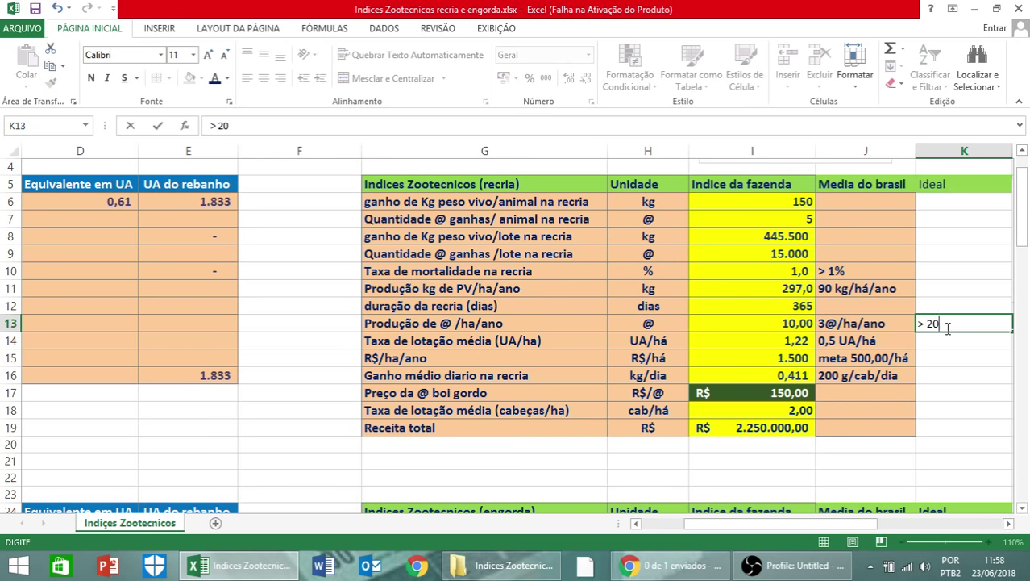
{"action": "type", "text": "@ha"}
{"action": "key", "text": "Return"}
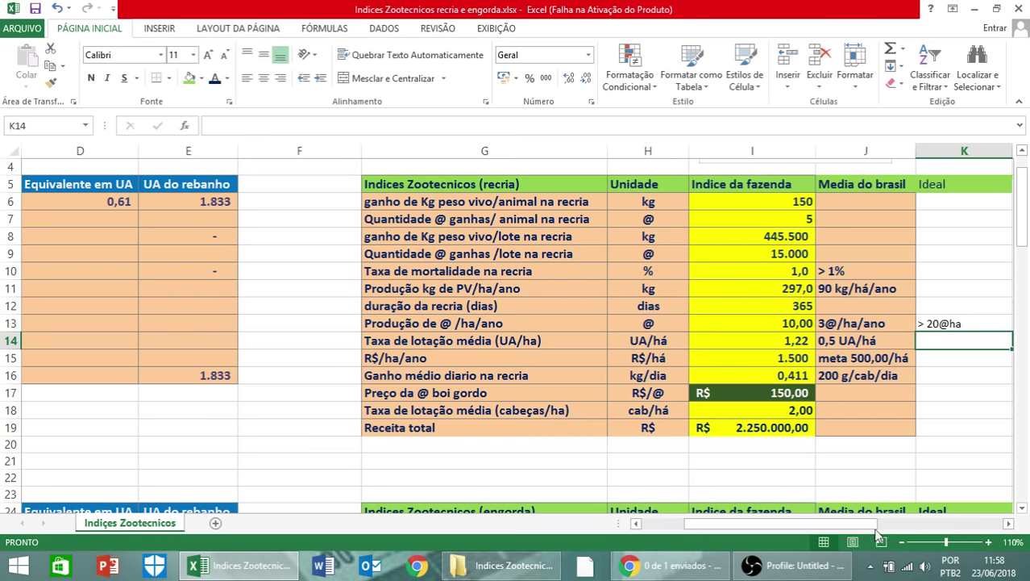
Examine the fattening herd characteristics table below the rearing table and how the two phases relate.
{"action": "left_click_drag", "start_coordinate": [795, 528], "coordinate": [750, 528]}
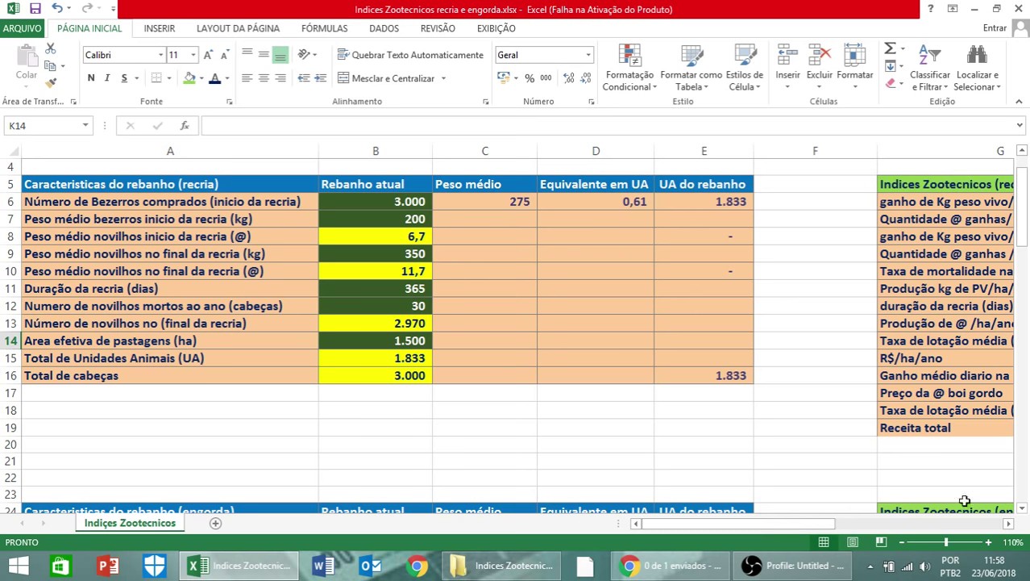
{"action": "left_click", "coordinate": [1022, 509]}
{"action": "scroll", "coordinate": [774, 352], "scroll_direction": "down", "scroll_amount": 5}
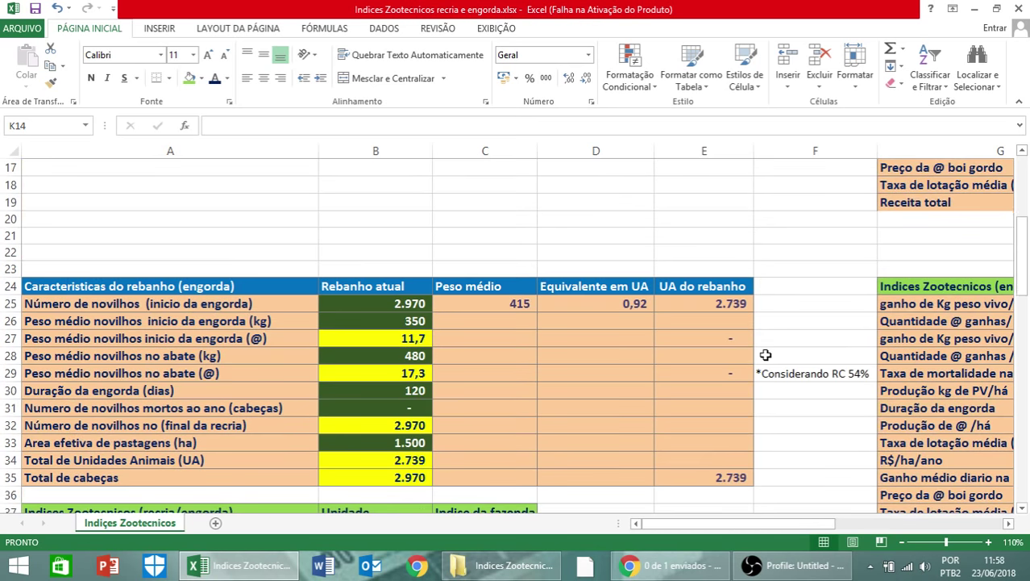
{"action": "scroll", "coordinate": [706, 283], "scroll_direction": "up", "scroll_amount": 3}
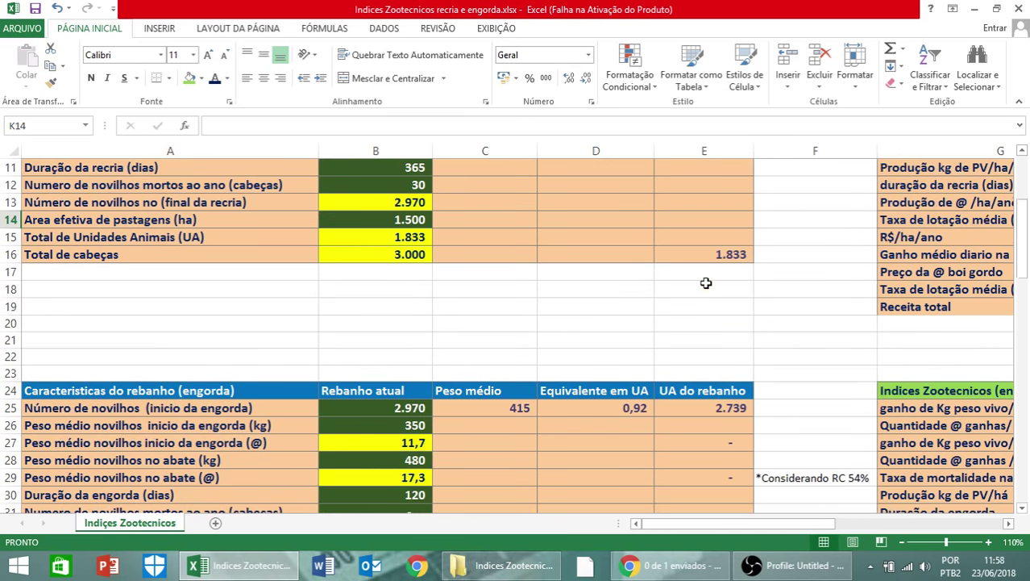
{"action": "scroll", "coordinate": [396, 254], "scroll_direction": "up", "scroll_amount": 4}
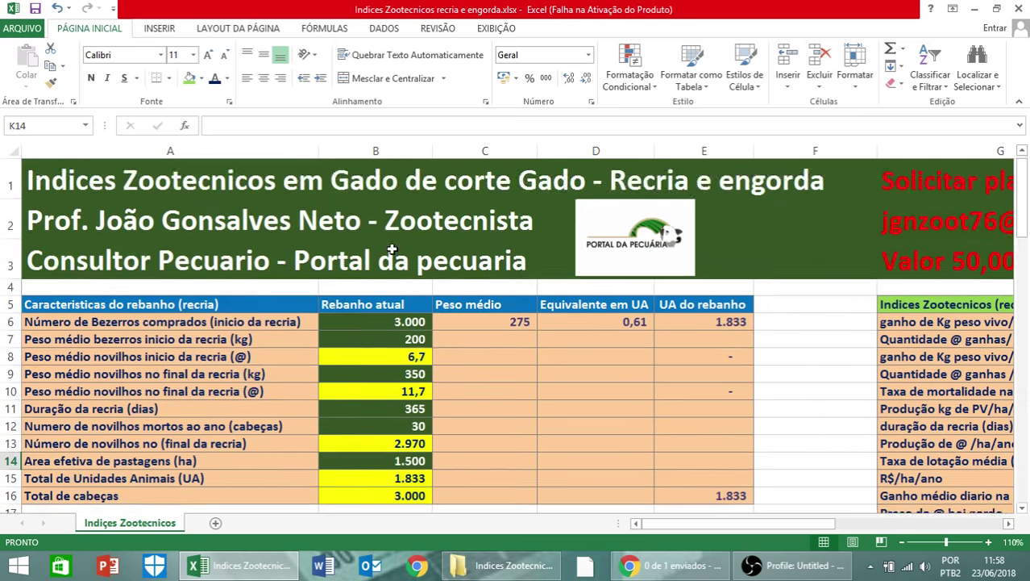
{"action": "scroll", "coordinate": [393, 256], "scroll_direction": "down", "scroll_amount": 3}
{"action": "scroll", "coordinate": [394, 256], "scroll_direction": "down", "scroll_amount": 3}
{"action": "scroll", "coordinate": [388, 274], "scroll_direction": "up", "scroll_amount": 3}
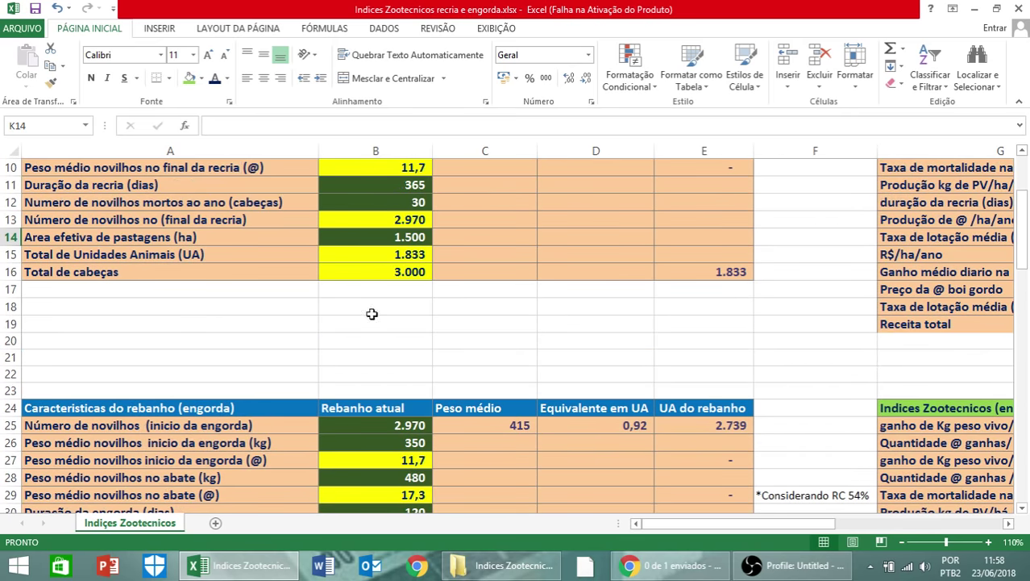
{"action": "scroll", "coordinate": [359, 363], "scroll_direction": "down", "scroll_amount": 1}
{"action": "scroll", "coordinate": [395, 307], "scroll_direction": "up", "scroll_amount": 3}
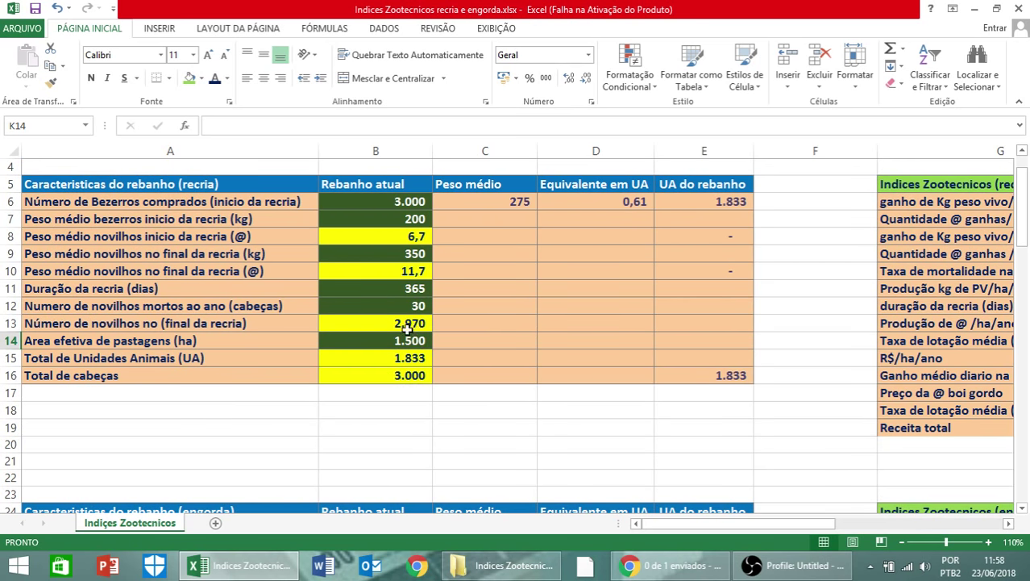
{"action": "scroll", "coordinate": [384, 322], "scroll_direction": "down", "scroll_amount": 3}
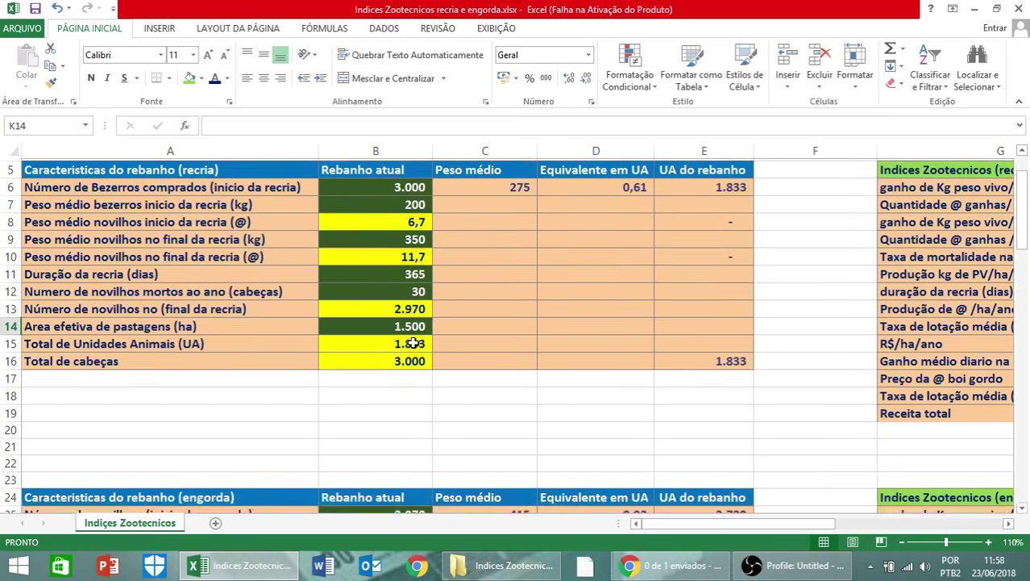
Compare the fattening phase's starting steer count in B25 and initial weight with the rearing phase's final figures.
{"action": "left_click", "coordinate": [381, 375]}
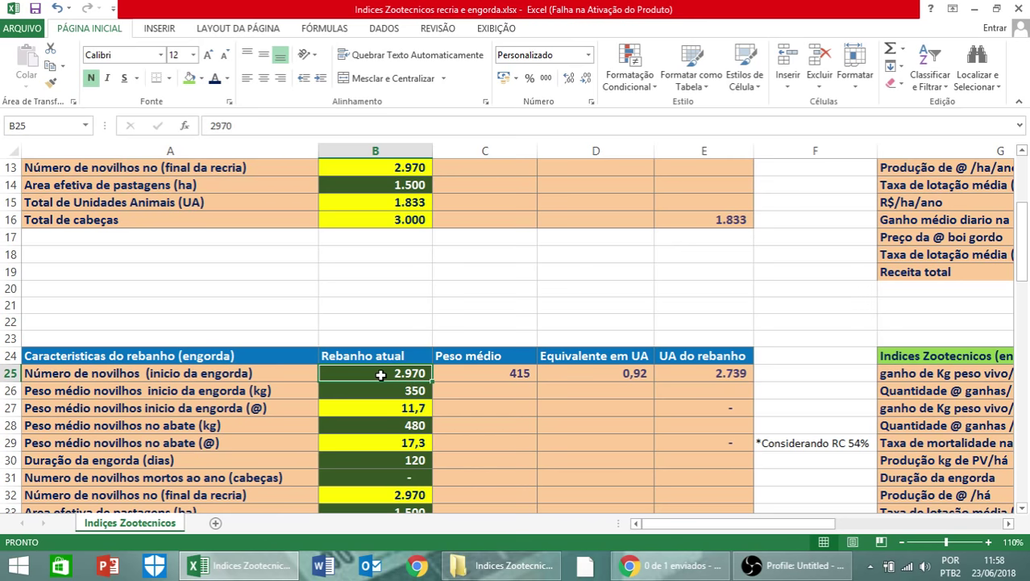
{"action": "scroll", "coordinate": [394, 344], "scroll_direction": "up", "scroll_amount": 2}
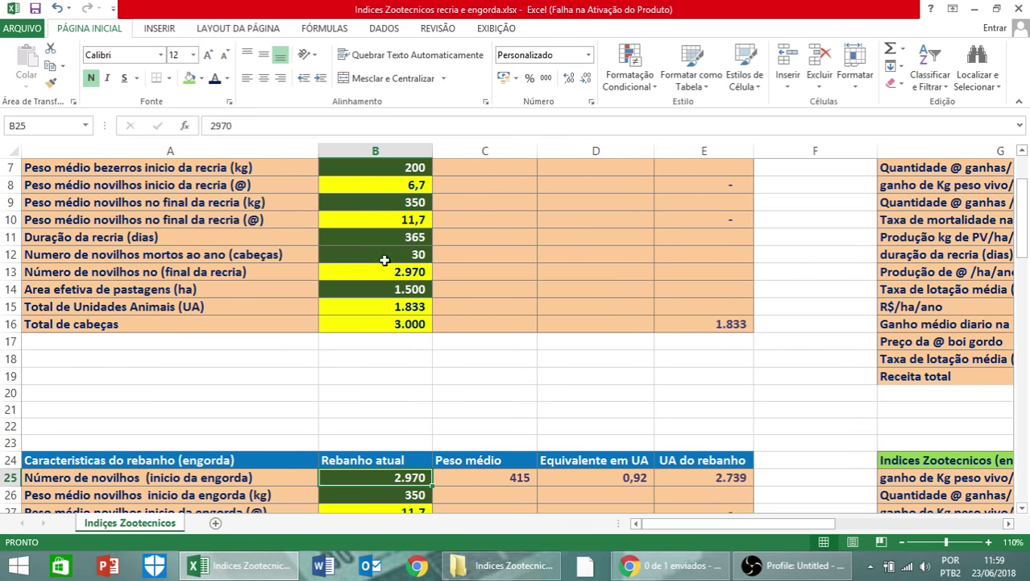
{"action": "scroll", "coordinate": [391, 273], "scroll_direction": "down", "scroll_amount": 4}
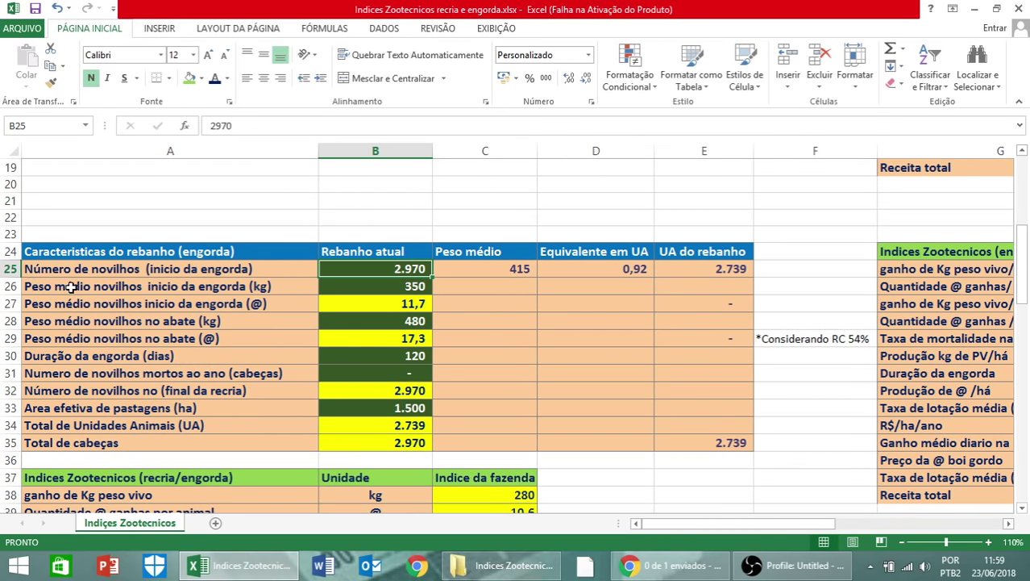
{"action": "scroll", "coordinate": [408, 272], "scroll_direction": "up", "scroll_amount": 5}
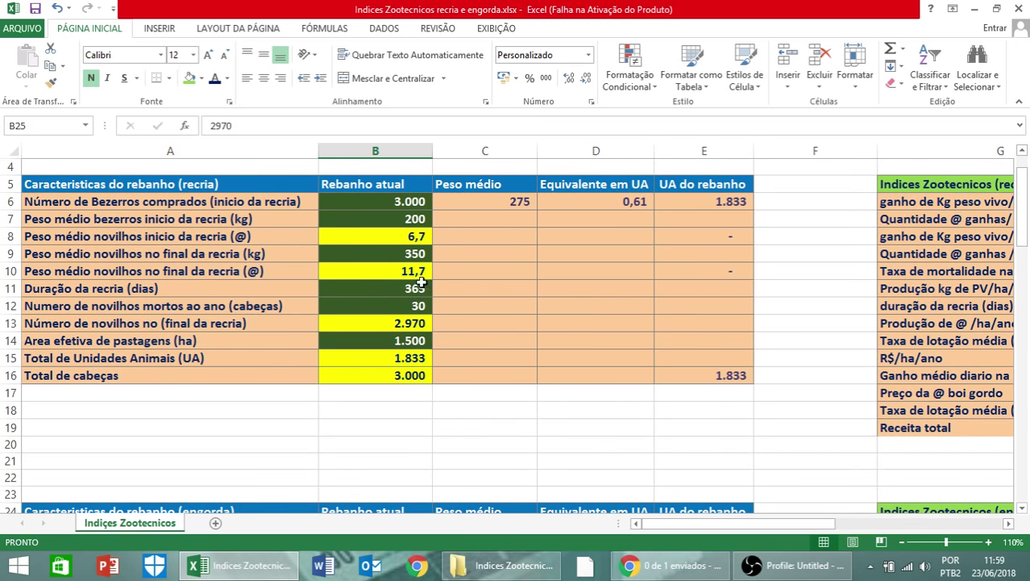
{"action": "scroll", "coordinate": [395, 284], "scroll_direction": "down", "scroll_amount": 3}
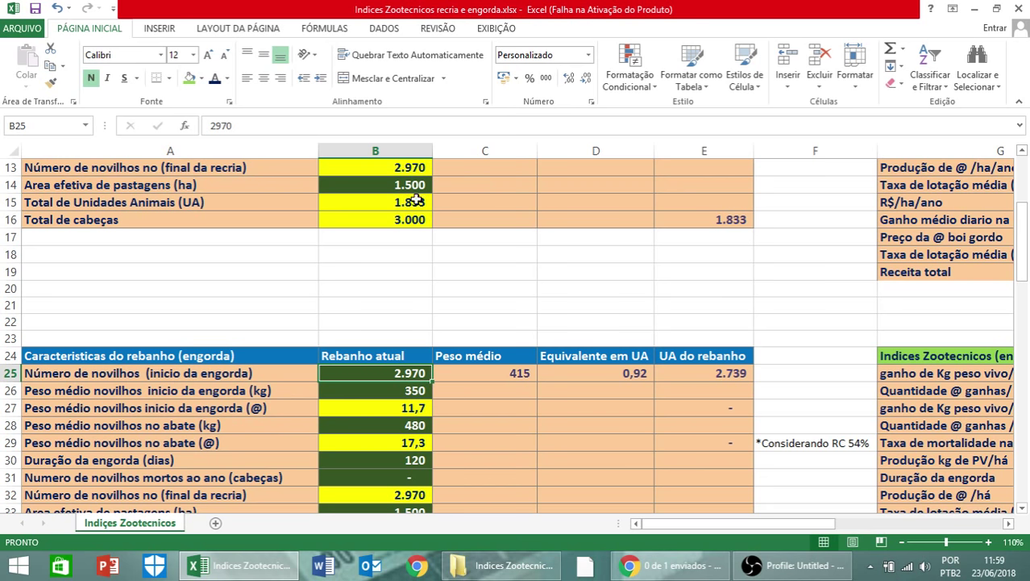
Review how the rearing table's final steer count and weight carry over to the fattening table, selecting the initial fattening weight in B26.
{"action": "scroll", "coordinate": [420, 395], "scroll_direction": "up", "scroll_amount": 2}
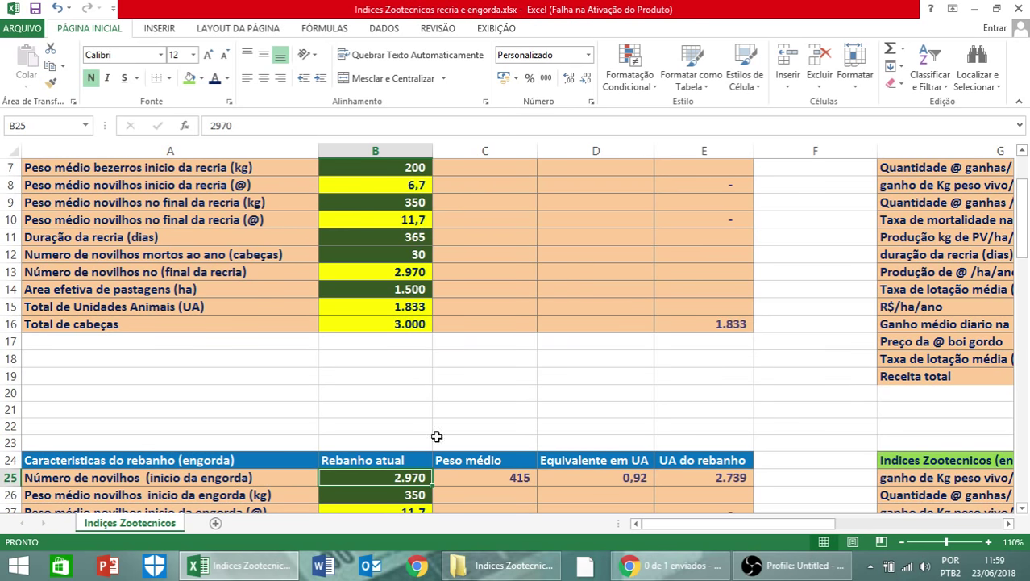
{"action": "scroll", "coordinate": [403, 403], "scroll_direction": "down", "scroll_amount": 1}
{"action": "scroll", "coordinate": [404, 403], "scroll_direction": "up", "scroll_amount": 3}
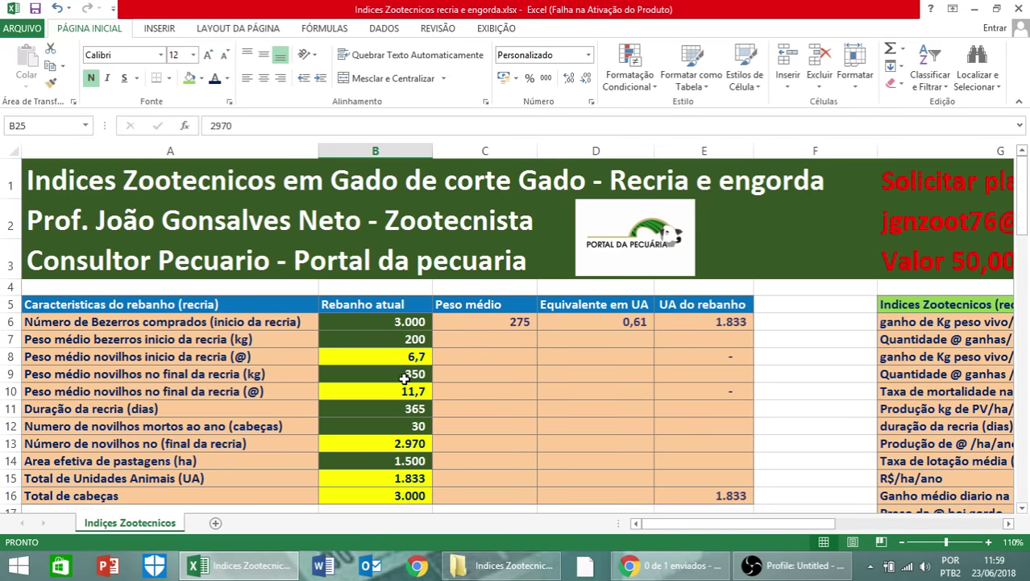
{"action": "scroll", "coordinate": [395, 409], "scroll_direction": "down", "scroll_amount": 2}
{"action": "scroll", "coordinate": [395, 408], "scroll_direction": "down", "scroll_amount": 2}
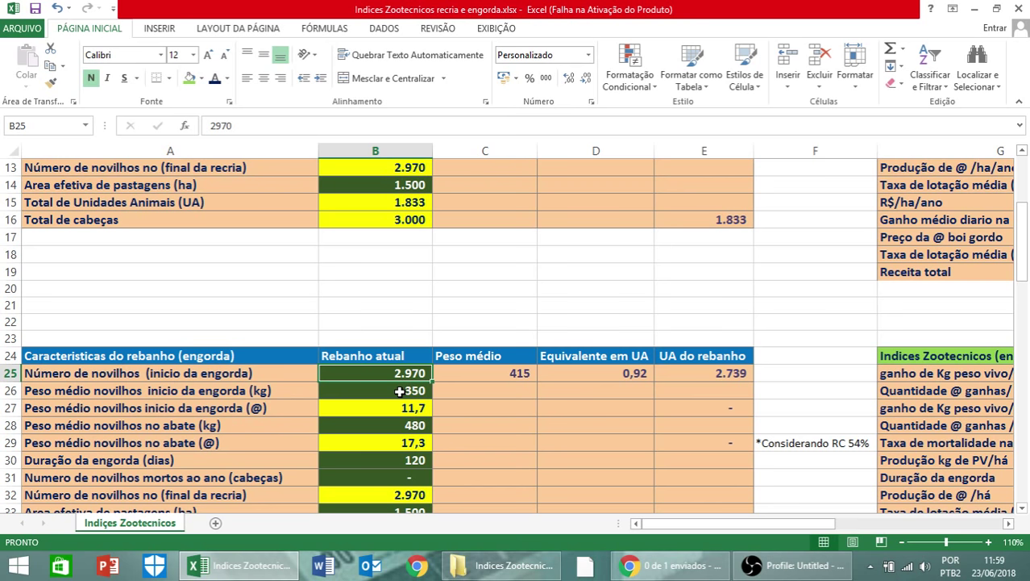
{"action": "scroll", "coordinate": [308, 366], "scroll_direction": "down", "scroll_amount": 1}
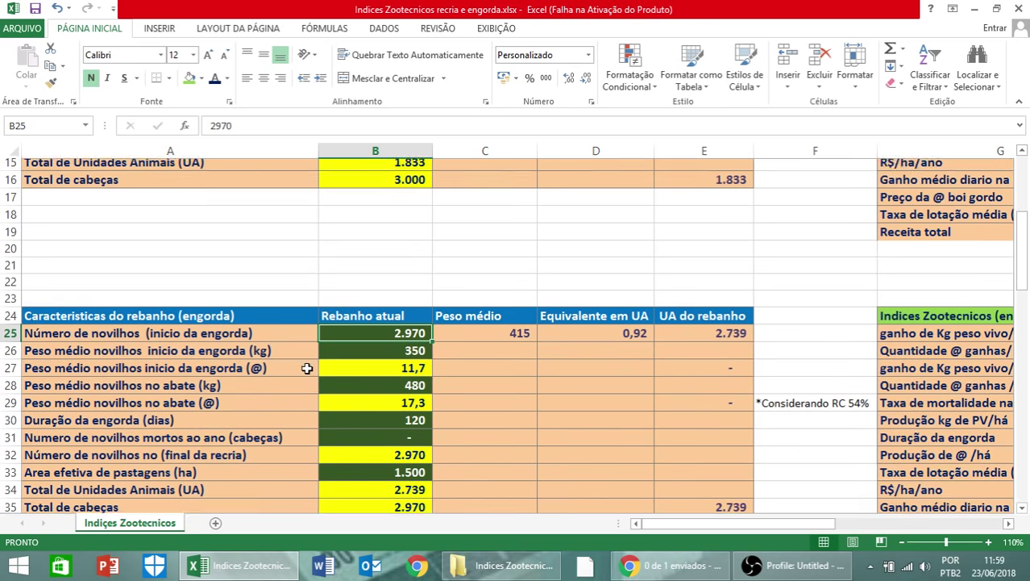
{"action": "scroll", "coordinate": [313, 366], "scroll_direction": "down", "scroll_amount": 1}
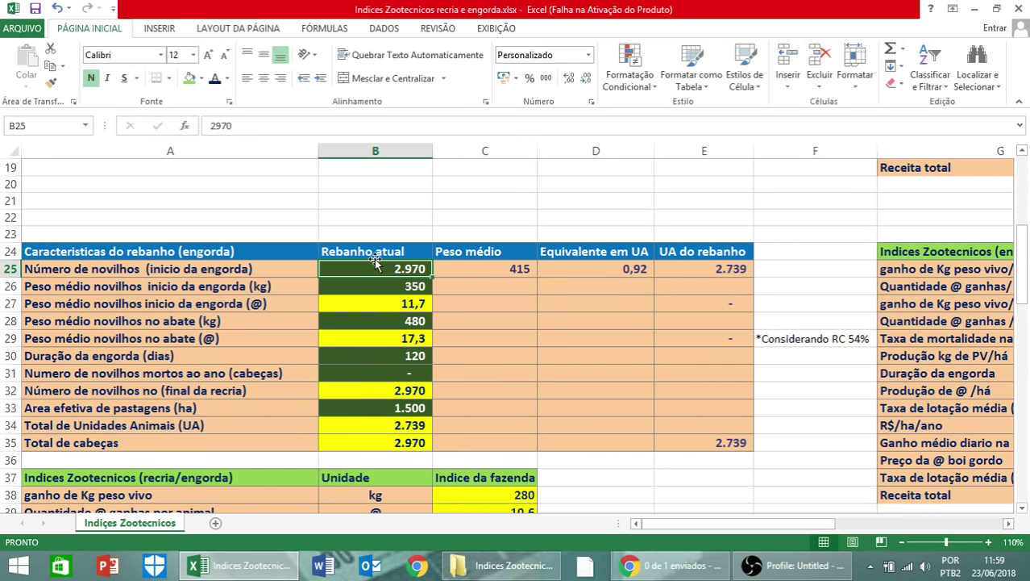
{"action": "scroll", "coordinate": [375, 256], "scroll_direction": "up", "scroll_amount": 5}
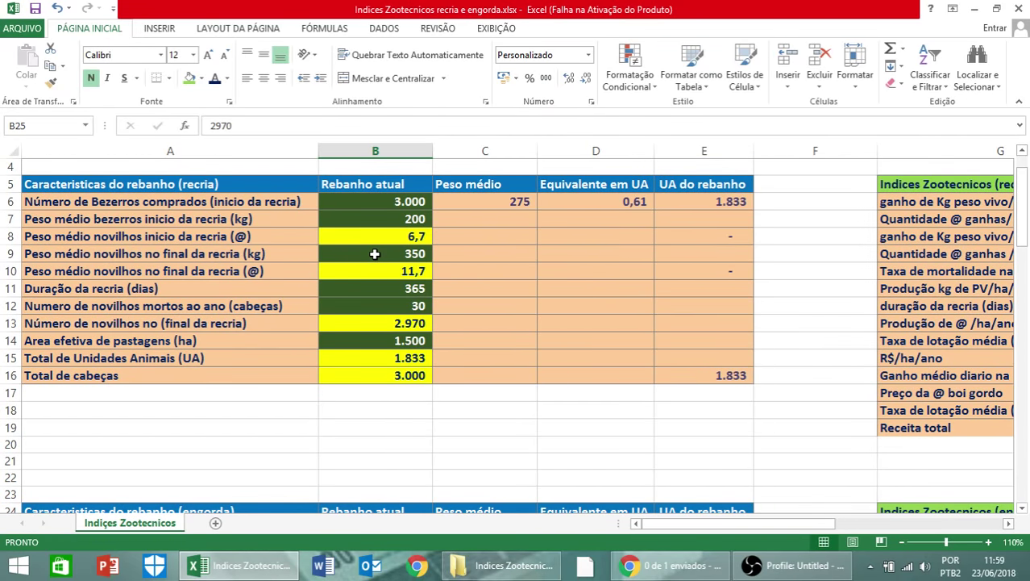
{"action": "scroll", "coordinate": [375, 253], "scroll_direction": "down", "scroll_amount": 1}
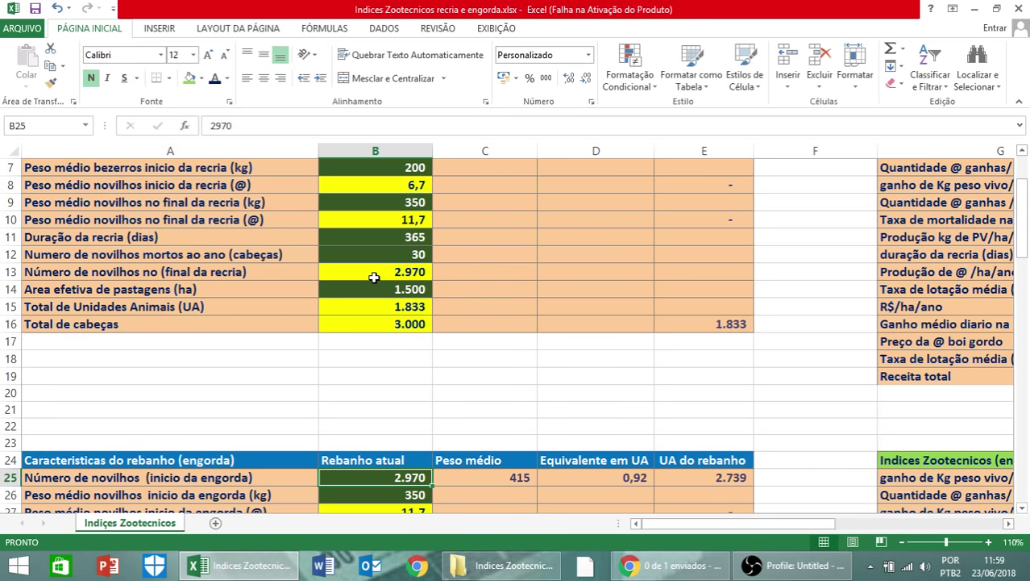
{"action": "scroll", "coordinate": [375, 277], "scroll_direction": "down", "scroll_amount": 1}
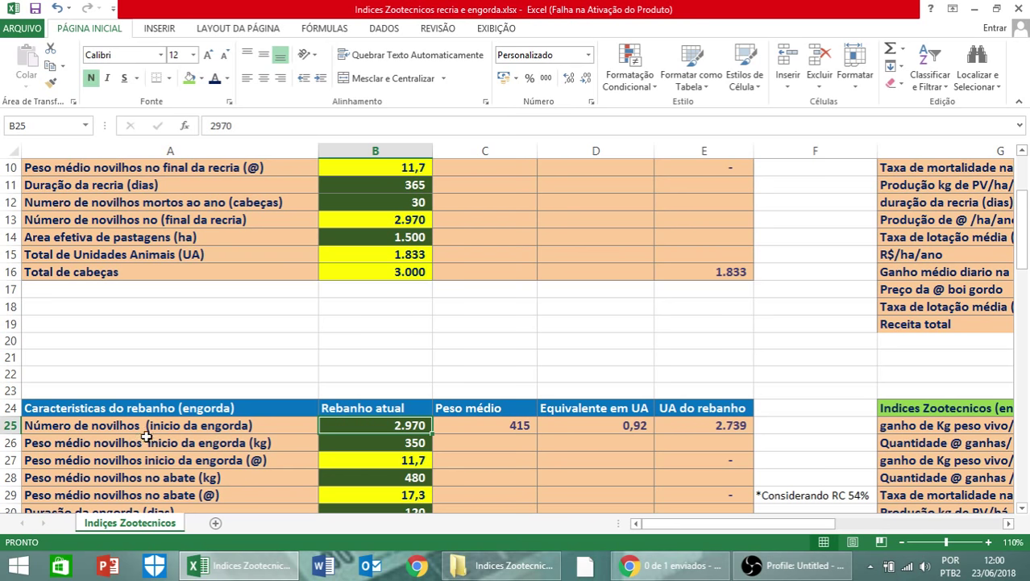
{"action": "scroll", "coordinate": [222, 419], "scroll_direction": "up", "scroll_amount": 1}
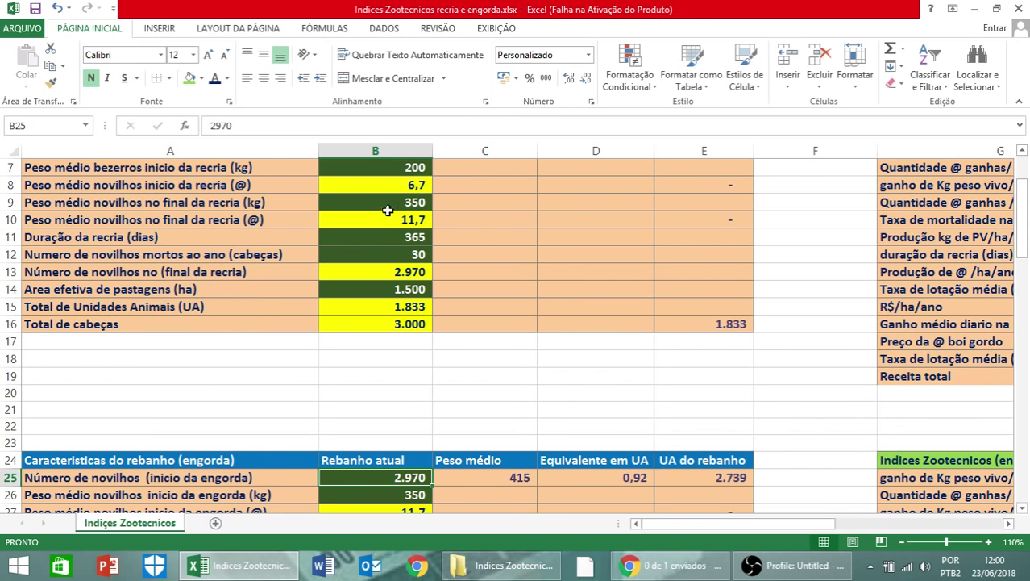
{"action": "left_click", "coordinate": [400, 494]}
{"action": "scroll", "coordinate": [401, 484], "scroll_direction": "down", "scroll_amount": 2}
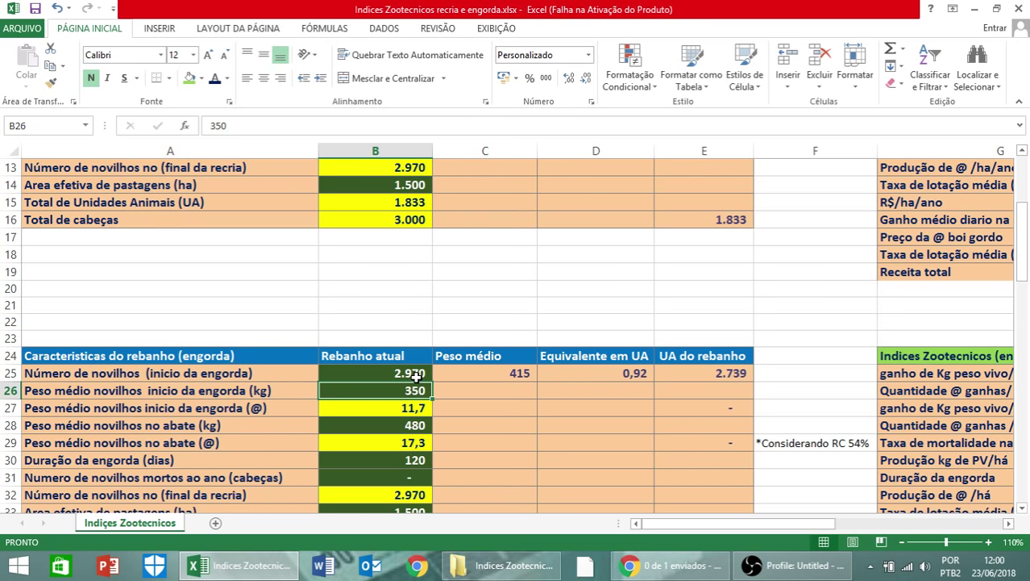
Examine the rest of the fattening herd characteristics and the adjoining fattening indices table with its Brazil average and Ideal columns.
{"action": "key", "text": "Left"}
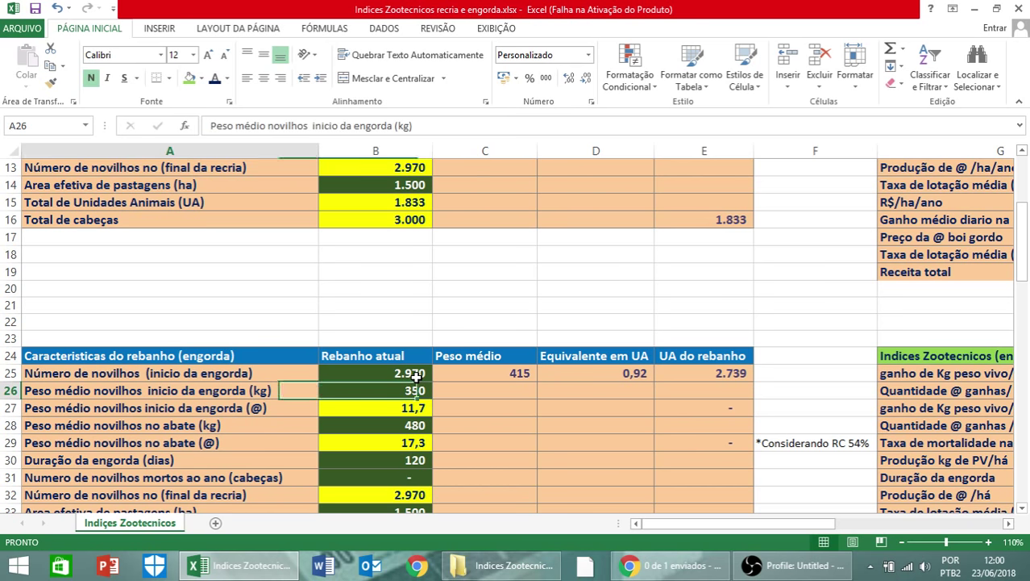
{"action": "scroll", "coordinate": [388, 362], "scroll_direction": "down", "scroll_amount": 1}
{"action": "scroll", "coordinate": [389, 362], "scroll_direction": "down", "scroll_amount": 1}
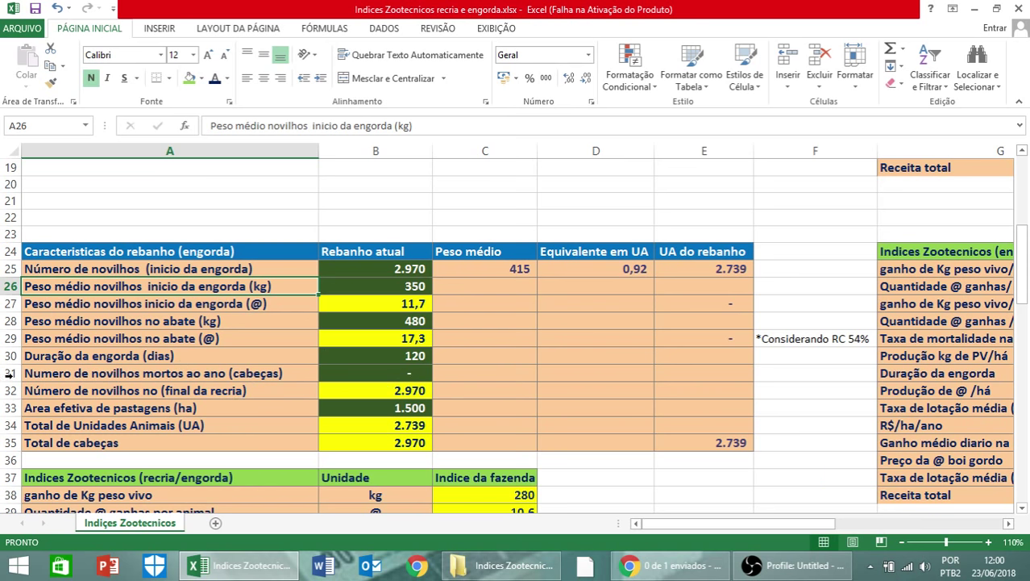
{"action": "scroll", "coordinate": [329, 397], "scroll_direction": "down", "scroll_amount": 1}
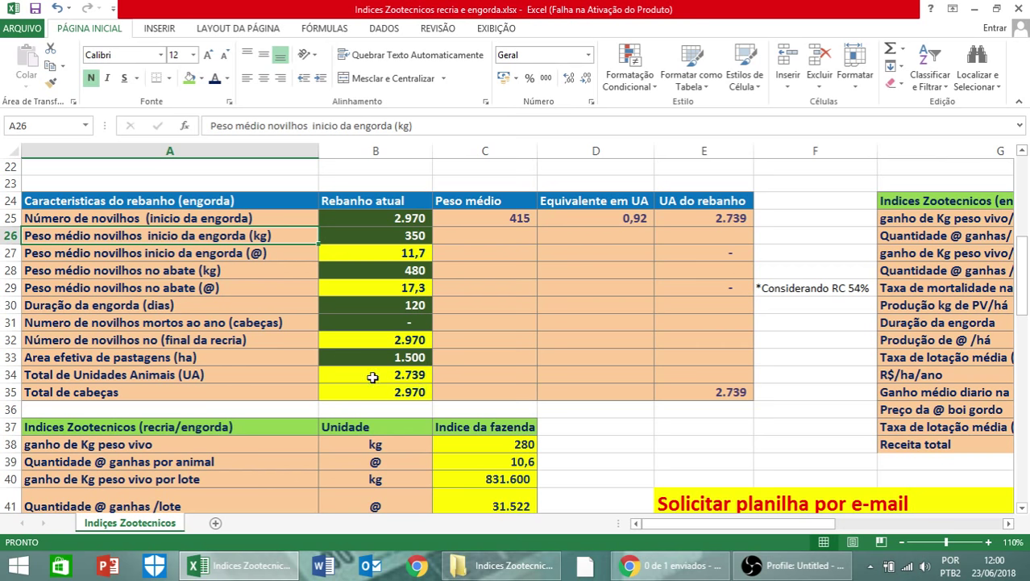
{"action": "left_click", "coordinate": [1009, 523]}
{"action": "left_click", "coordinate": [1009, 523]}
{"action": "left_click", "coordinate": [1009, 524]}
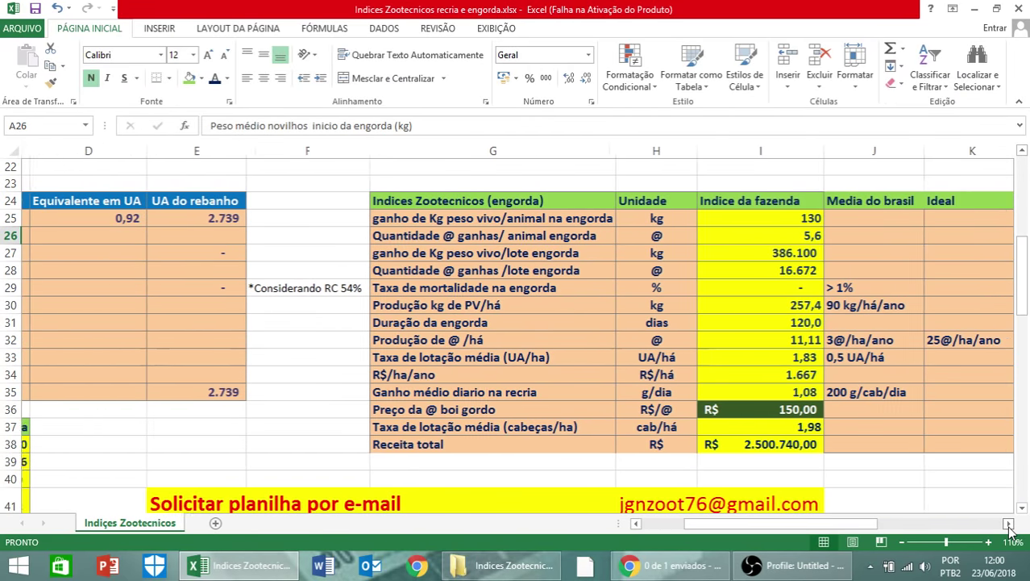
{"action": "left_click", "coordinate": [1009, 523]}
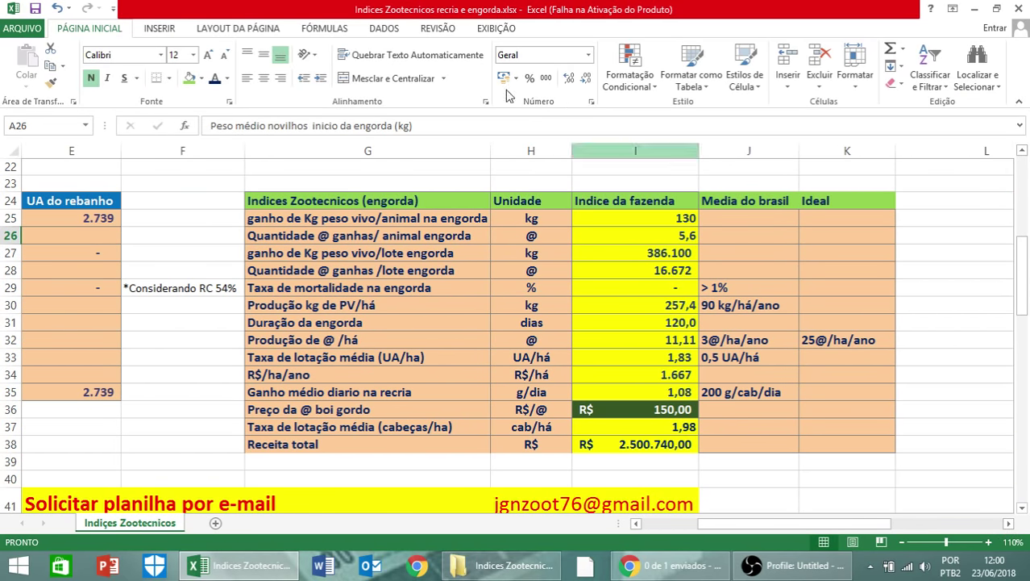
{"action": "scroll", "coordinate": [413, 240], "scroll_direction": "up", "scroll_amount": 1}
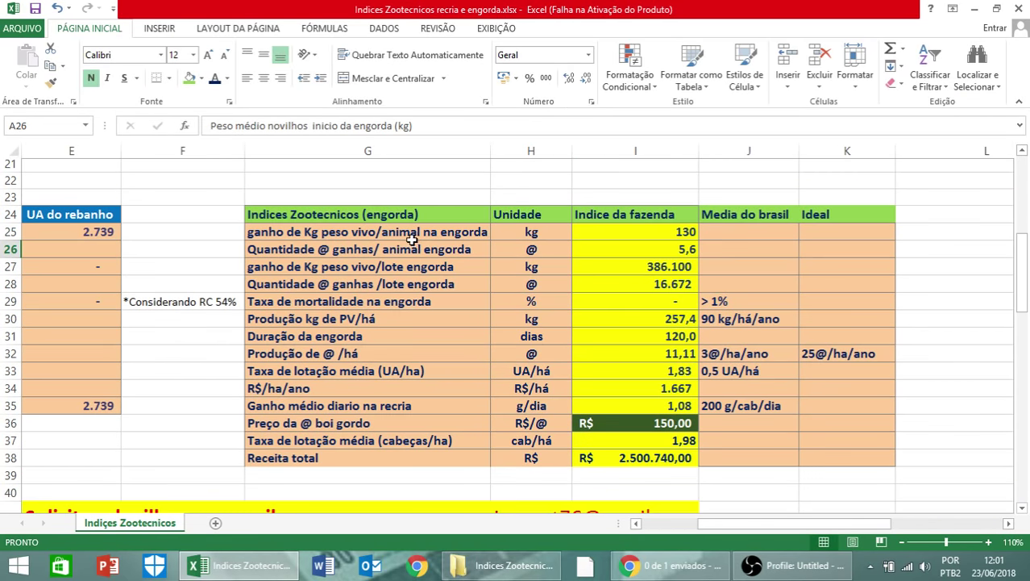
Clear the rearing table's Ideal column in K5:K19 and give the range a white fill.
{"action": "scroll", "coordinate": [413, 240], "scroll_direction": "up", "scroll_amount": 6}
{"action": "left_click_drag", "start_coordinate": [837, 185], "coordinate": [868, 427]}
{"action": "key", "text": "Delete"}
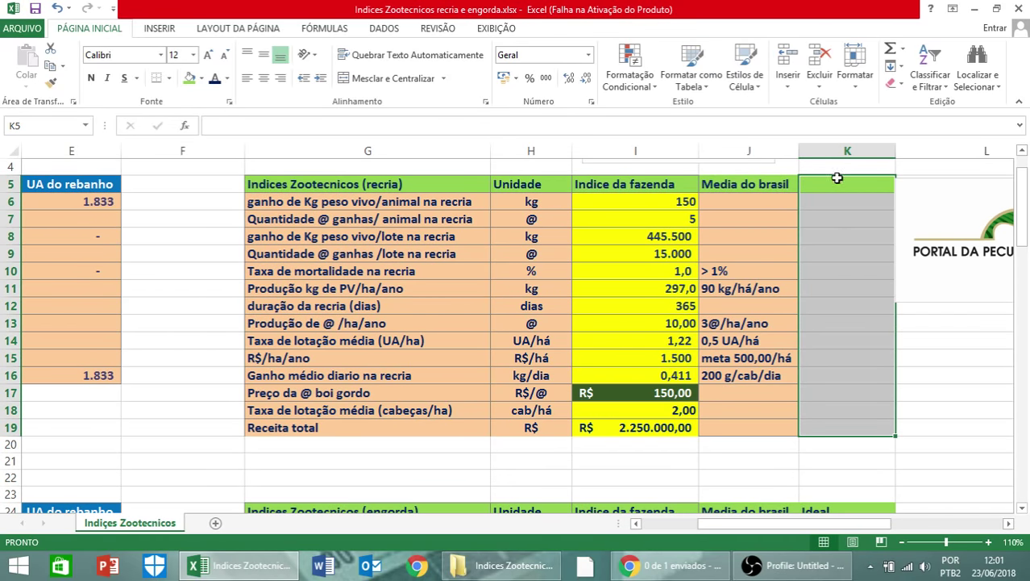
{"action": "left_click", "coordinate": [202, 79]}
{"action": "left_click", "coordinate": [191, 111]}
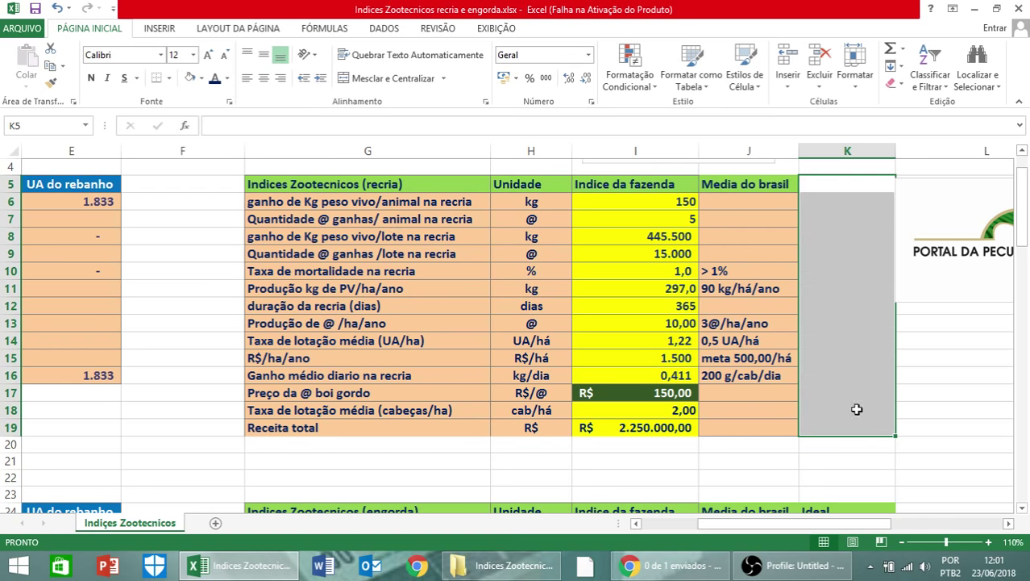
{"action": "left_click", "coordinate": [946, 412]}
Examine the fattening indices for the farm against the Brazil average and ideal values in rows 24 to 38.
{"action": "scroll", "coordinate": [712, 390], "scroll_direction": "down", "scroll_amount": 3}
{"action": "scroll", "coordinate": [713, 390], "scroll_direction": "down", "scroll_amount": 3}
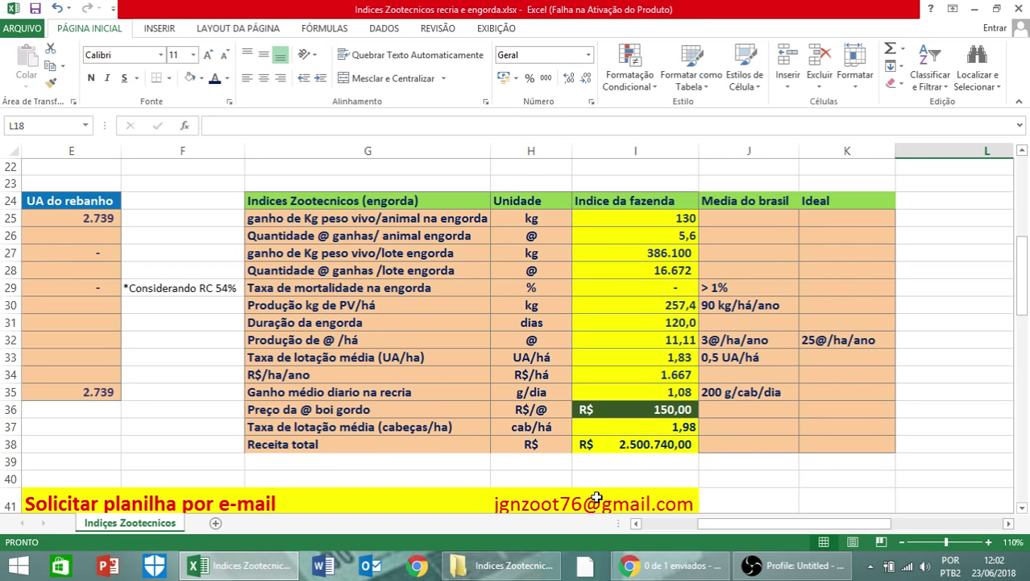
{"action": "scroll", "coordinate": [604, 483], "scroll_direction": "down", "scroll_amount": 1}
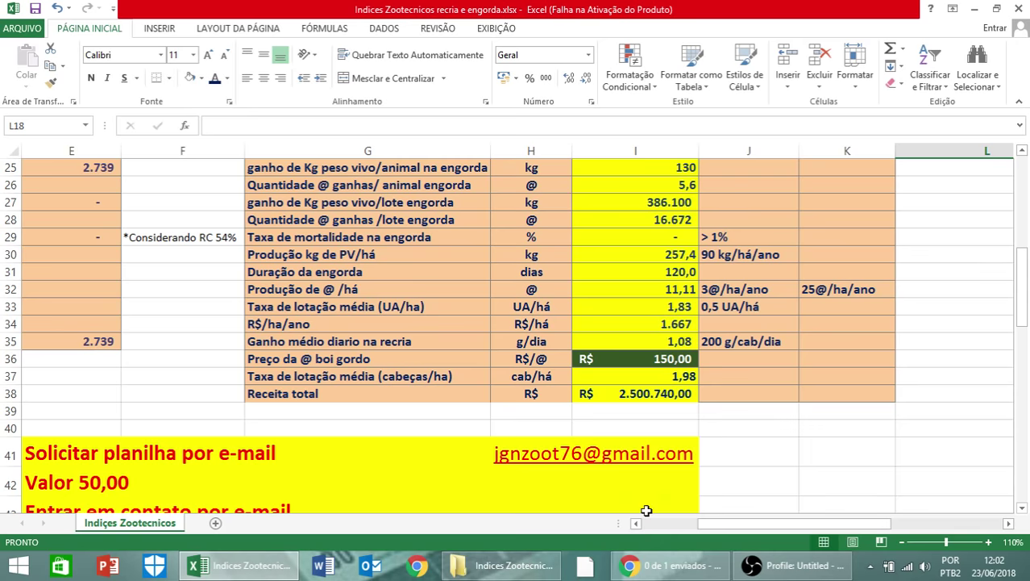
{"action": "scroll", "coordinate": [650, 520], "scroll_direction": "up", "scroll_amount": 2}
Examine the combined rearing and fattening indices table in rows 37 to 54 and the cell colour legend below it.
{"action": "left_click", "coordinate": [653, 526]}
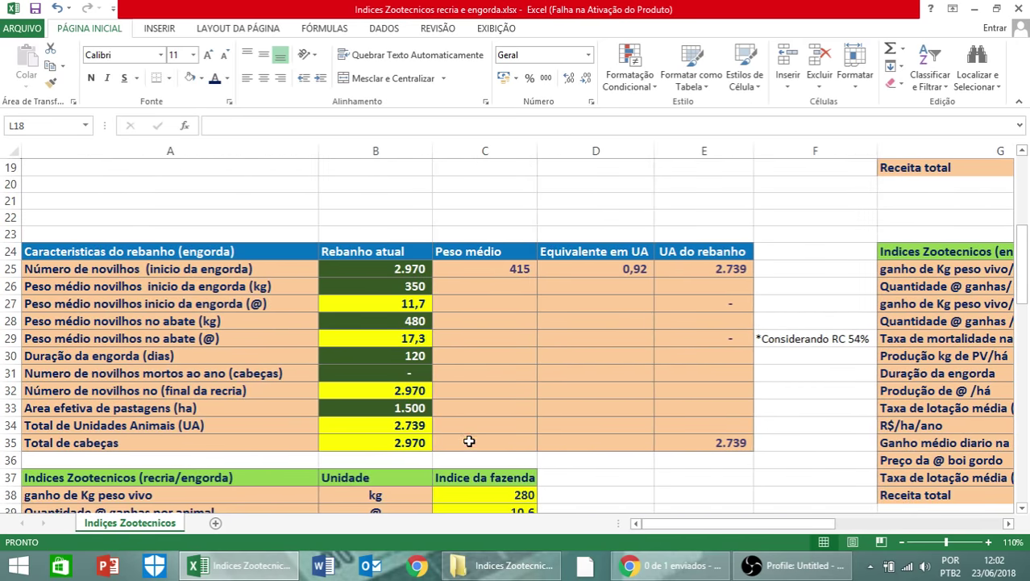
{"action": "scroll", "coordinate": [470, 442], "scroll_direction": "up", "scroll_amount": 5}
{"action": "scroll", "coordinate": [470, 441], "scroll_direction": "down", "scroll_amount": 2}
{"action": "scroll", "coordinate": [470, 441], "scroll_direction": "down", "scroll_amount": 8}
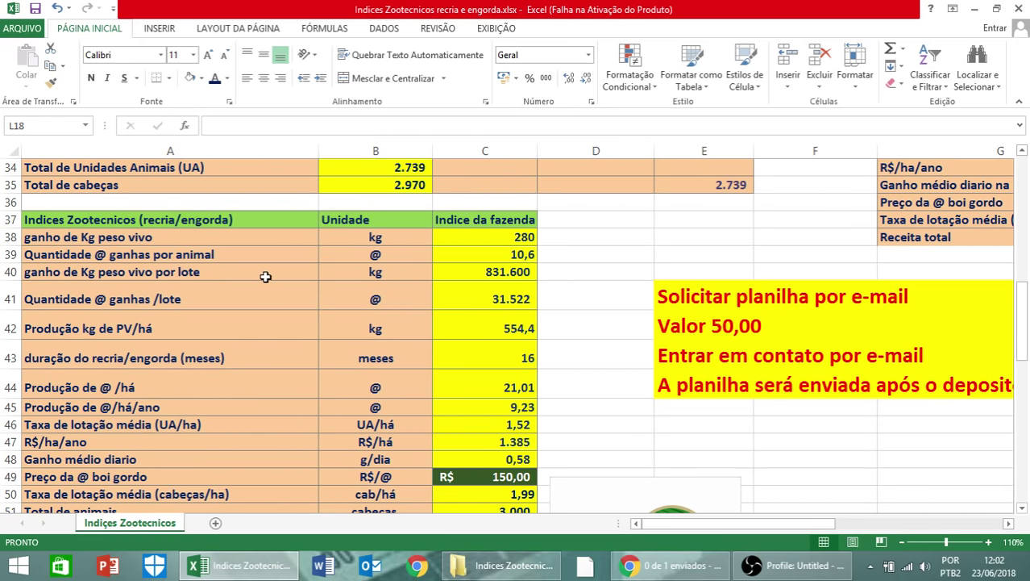
{"action": "scroll", "coordinate": [265, 277], "scroll_direction": "down", "scroll_amount": 1}
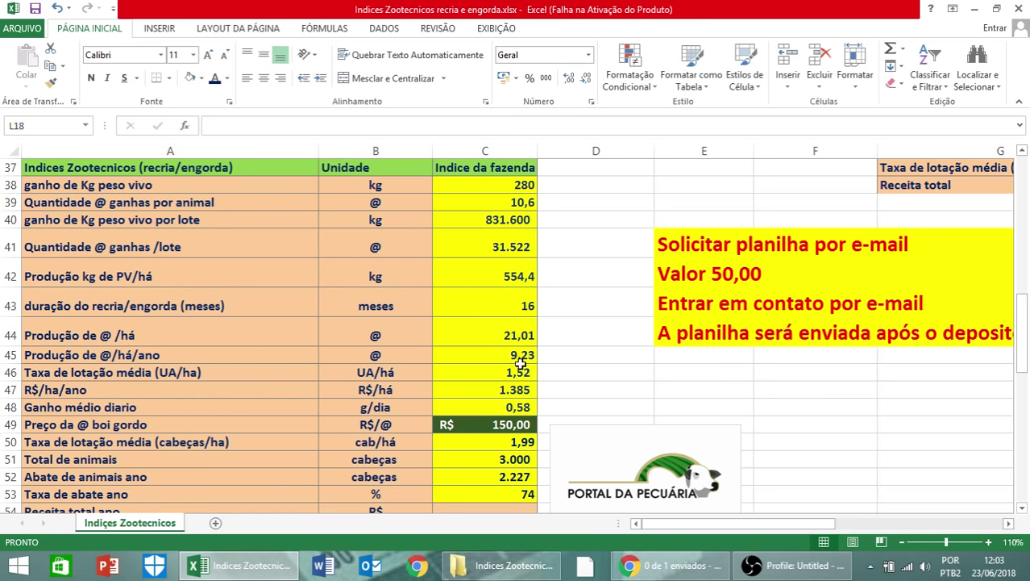
{"action": "scroll", "coordinate": [416, 358], "scroll_direction": "down", "scroll_amount": 1}
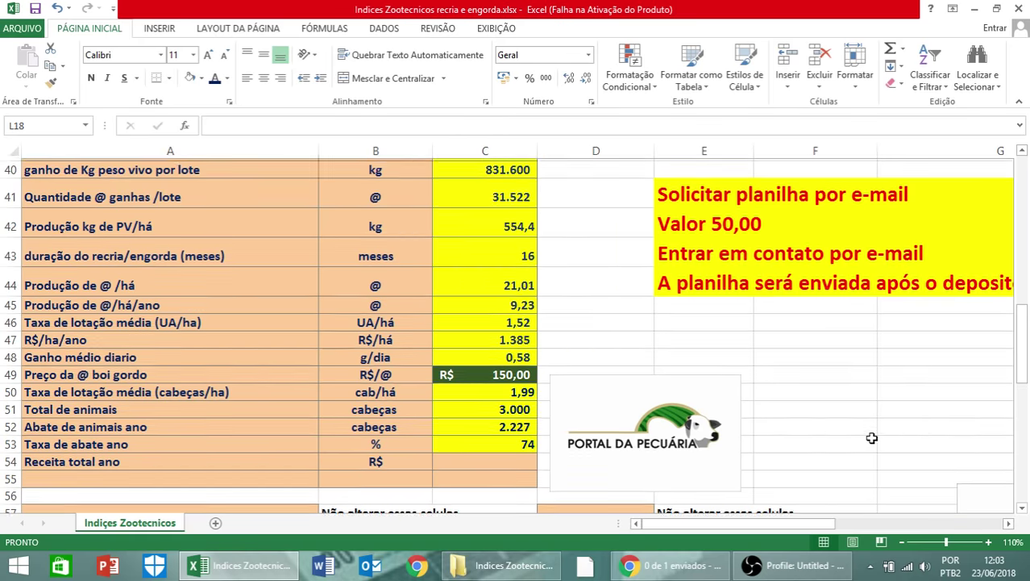
{"action": "scroll", "coordinate": [873, 437], "scroll_direction": "up", "scroll_amount": 5}
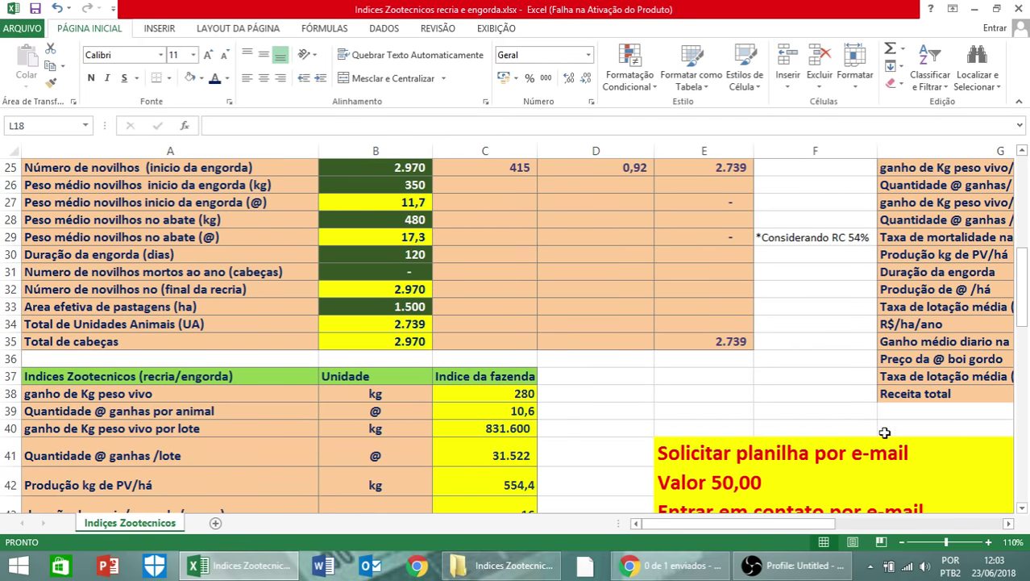
{"action": "scroll", "coordinate": [887, 448], "scroll_direction": "down", "scroll_amount": 4}
{"action": "scroll", "coordinate": [794, 473], "scroll_direction": "down", "scroll_amount": 5}
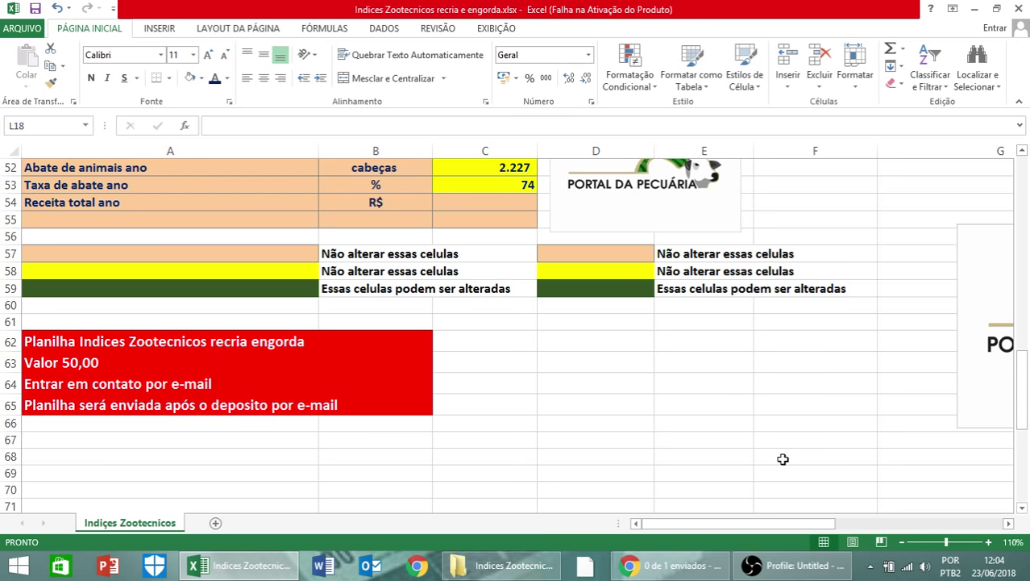
Revisit the rearing and fattening herd tables and the sheet's title header with the spreadsheet request details.
{"action": "scroll", "coordinate": [731, 416], "scroll_direction": "up", "scroll_amount": 11}
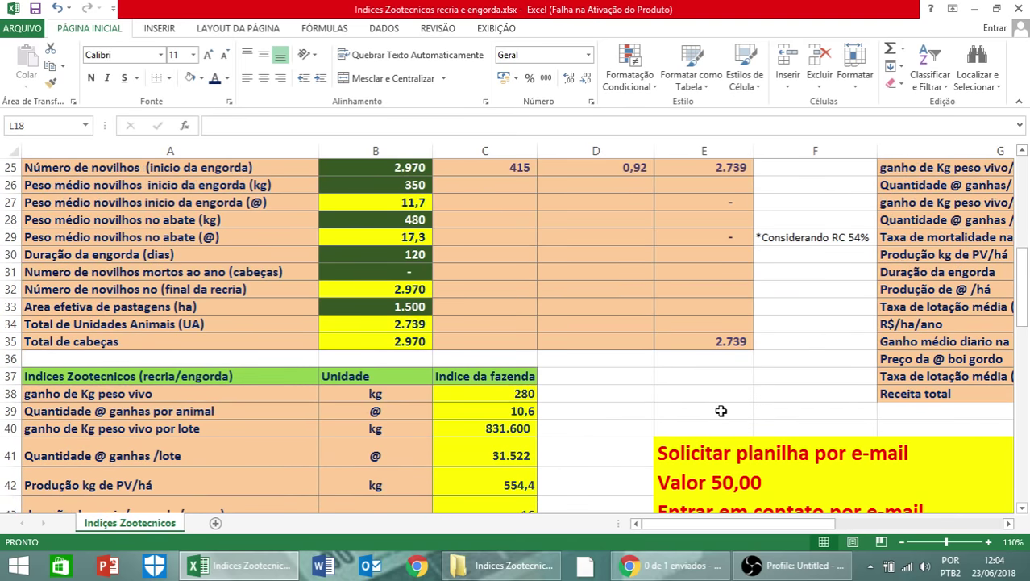
{"action": "scroll", "coordinate": [720, 410], "scroll_direction": "up", "scroll_amount": 5}
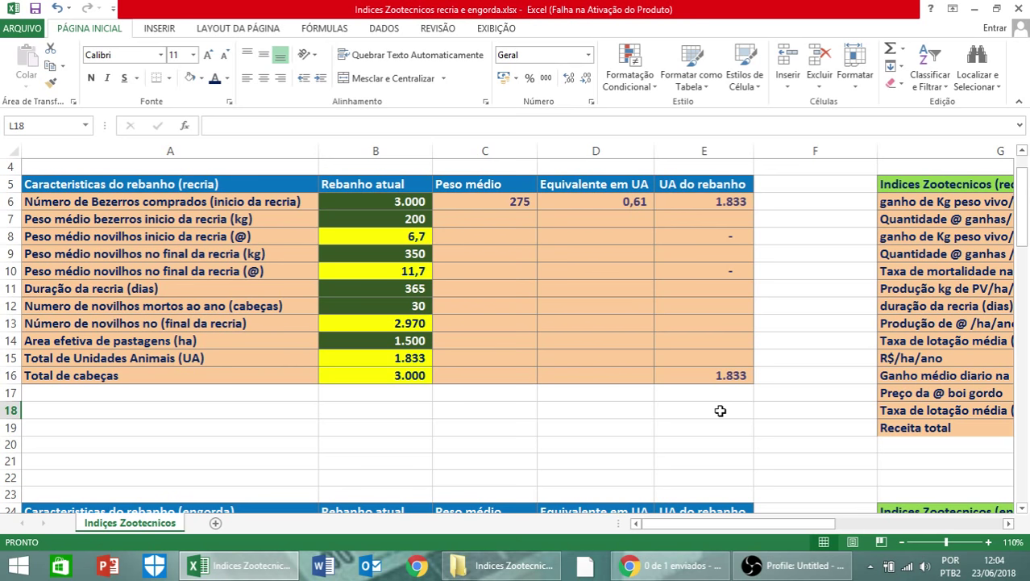
{"action": "scroll", "coordinate": [701, 374], "scroll_direction": "down", "scroll_amount": 2}
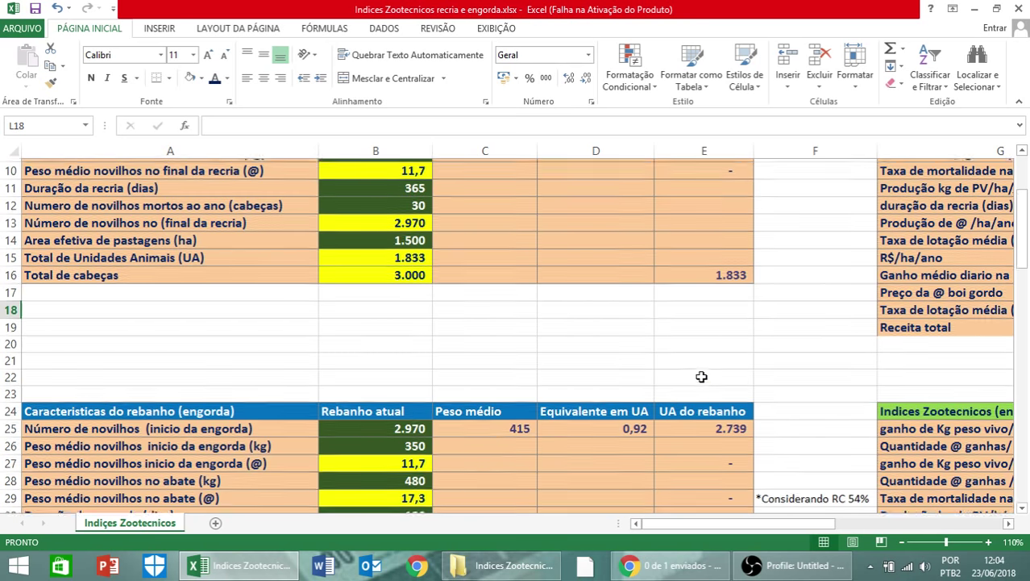
{"action": "scroll", "coordinate": [702, 374], "scroll_direction": "up", "scroll_amount": 3}
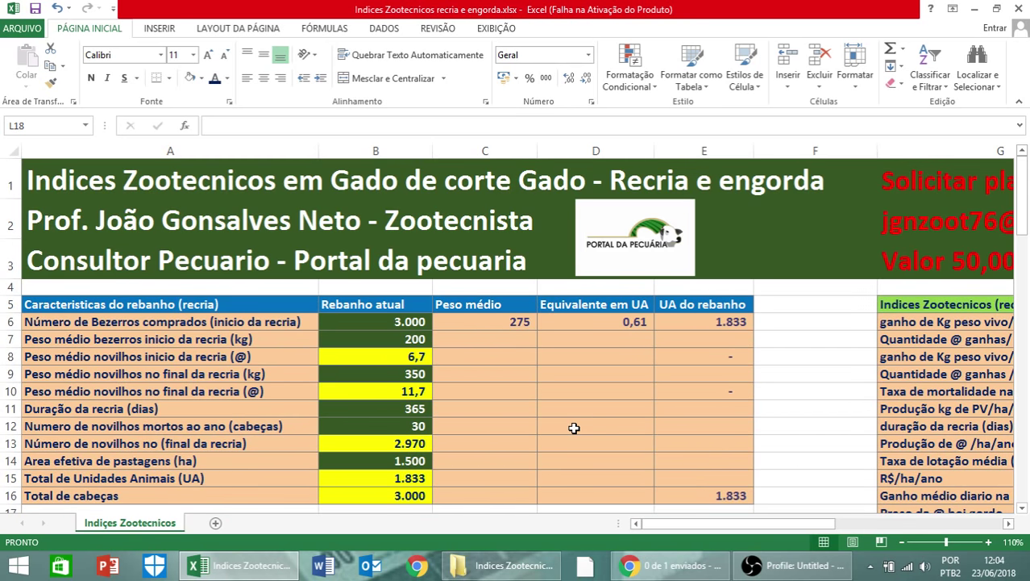
{"action": "left_click", "coordinate": [1010, 523]}
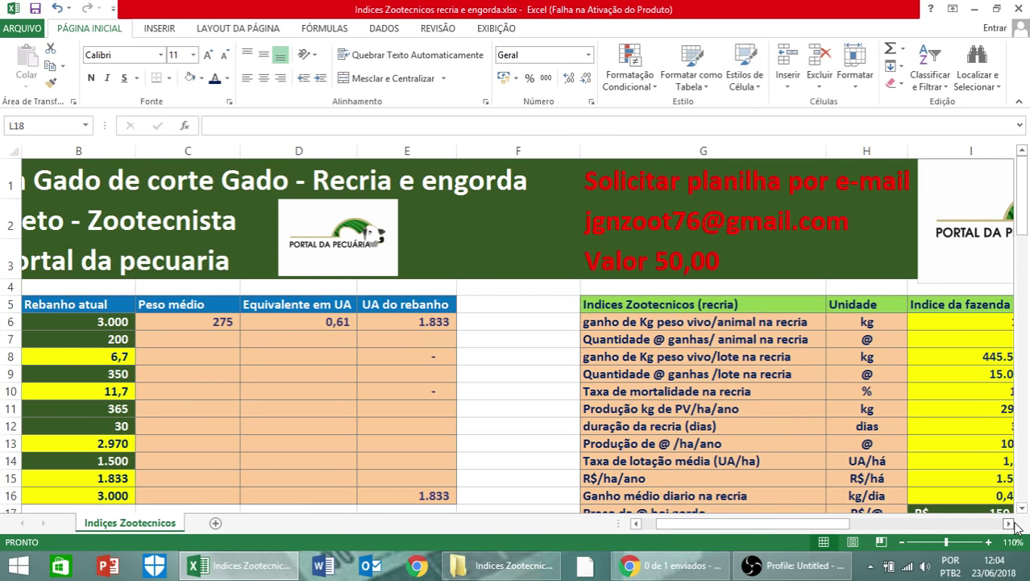